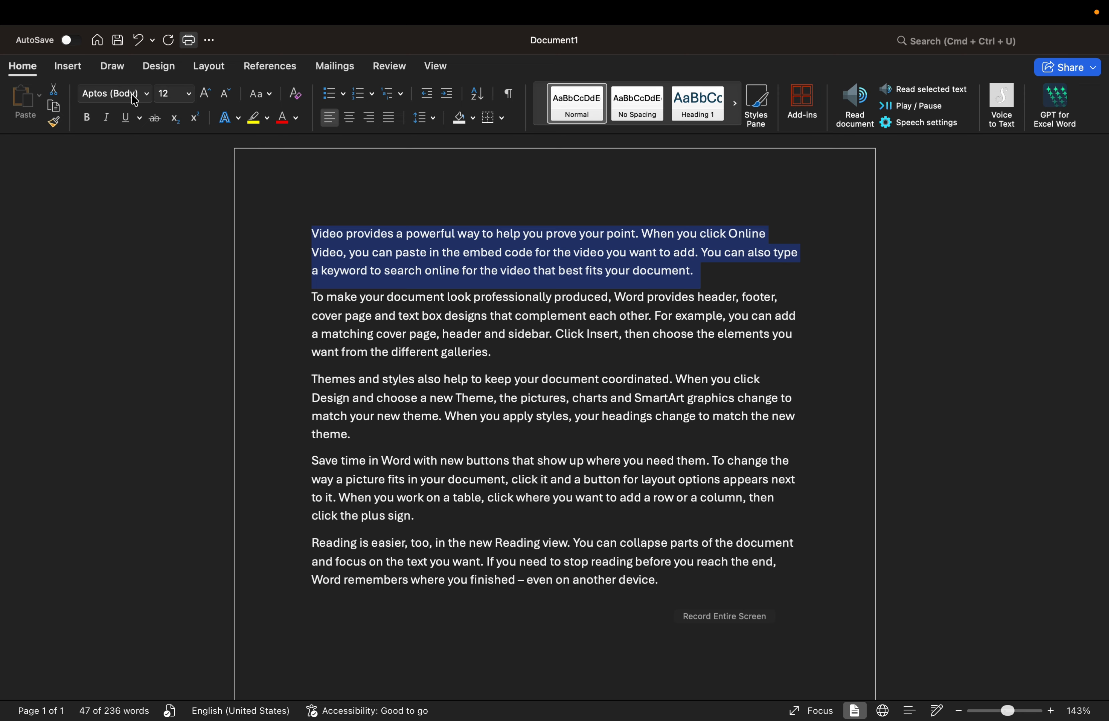
Step: Apply the Times New Roman font to the selected first paragraph
{"action": "left_click", "coordinate": [149, 94]}
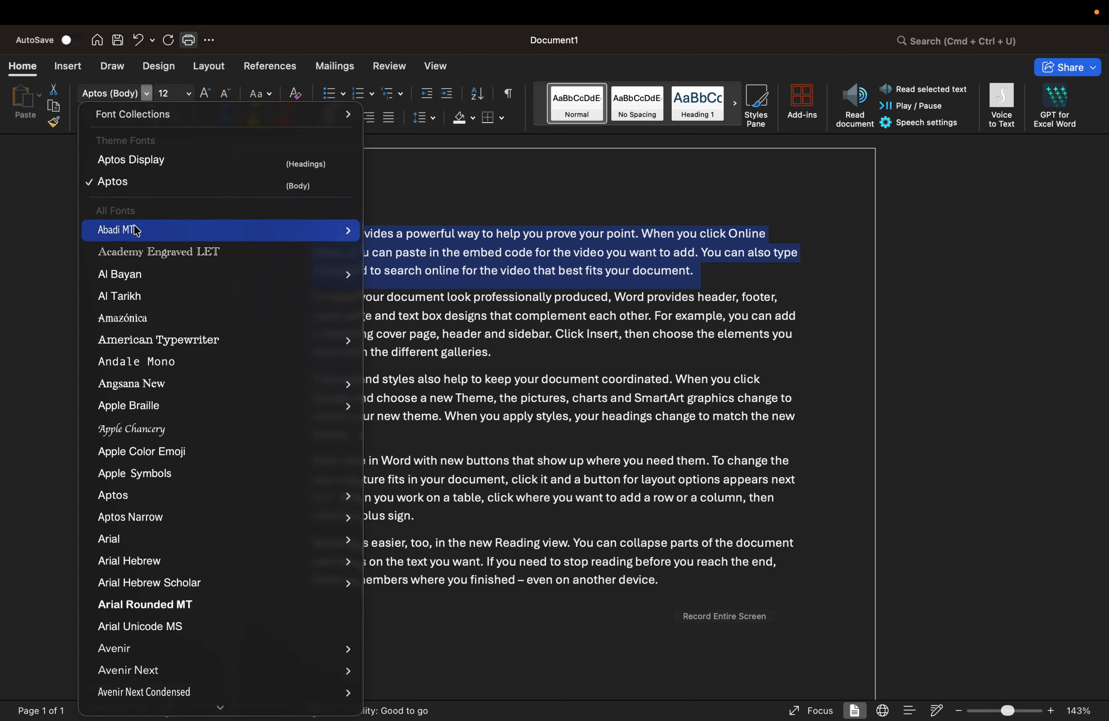
{"action": "mouse_move", "coordinate": [139, 282]}
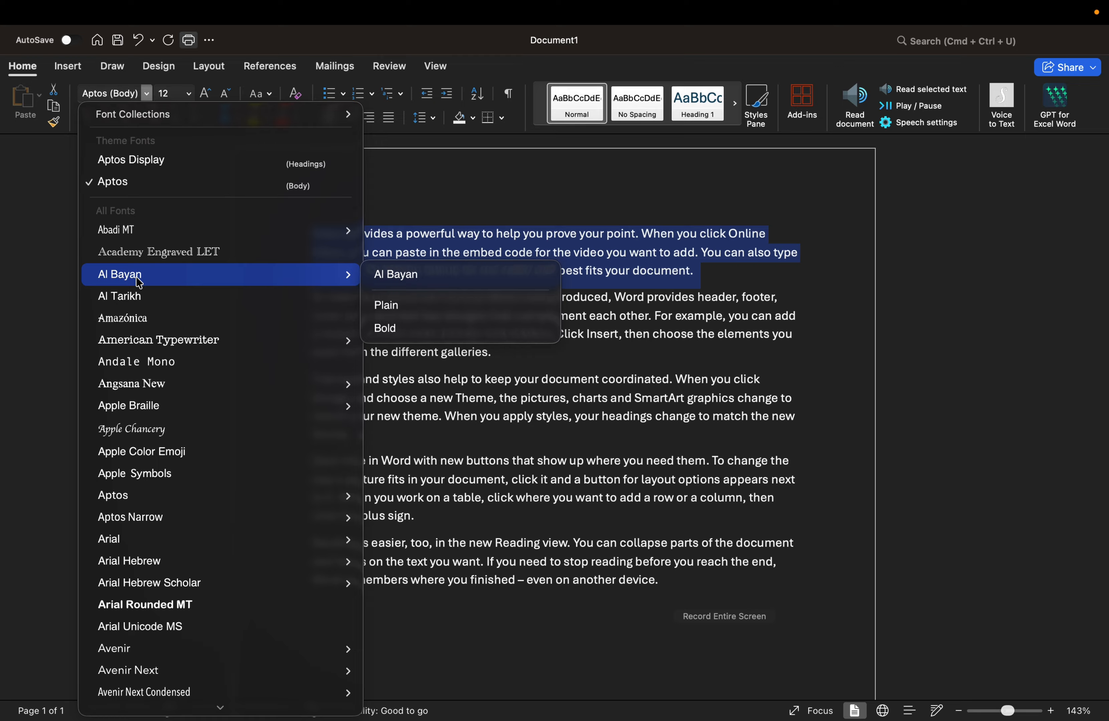
{"action": "key", "text": "t"}
{"action": "key", "text": "i"}
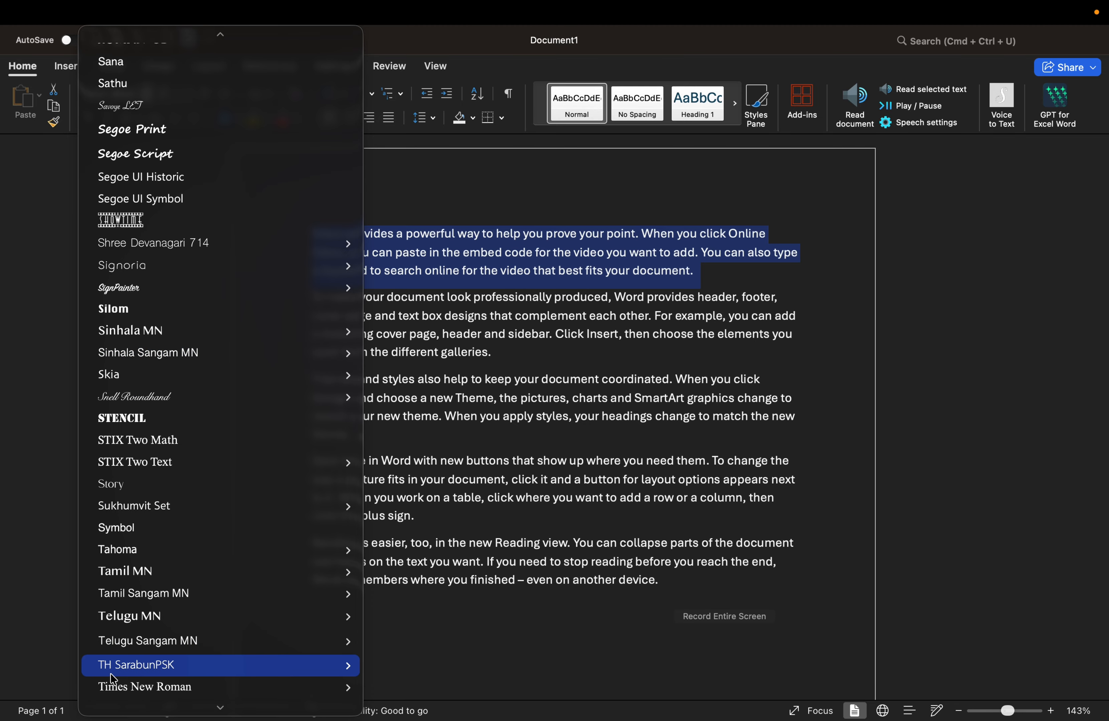
{"action": "mouse_move", "coordinate": [123, 687]}
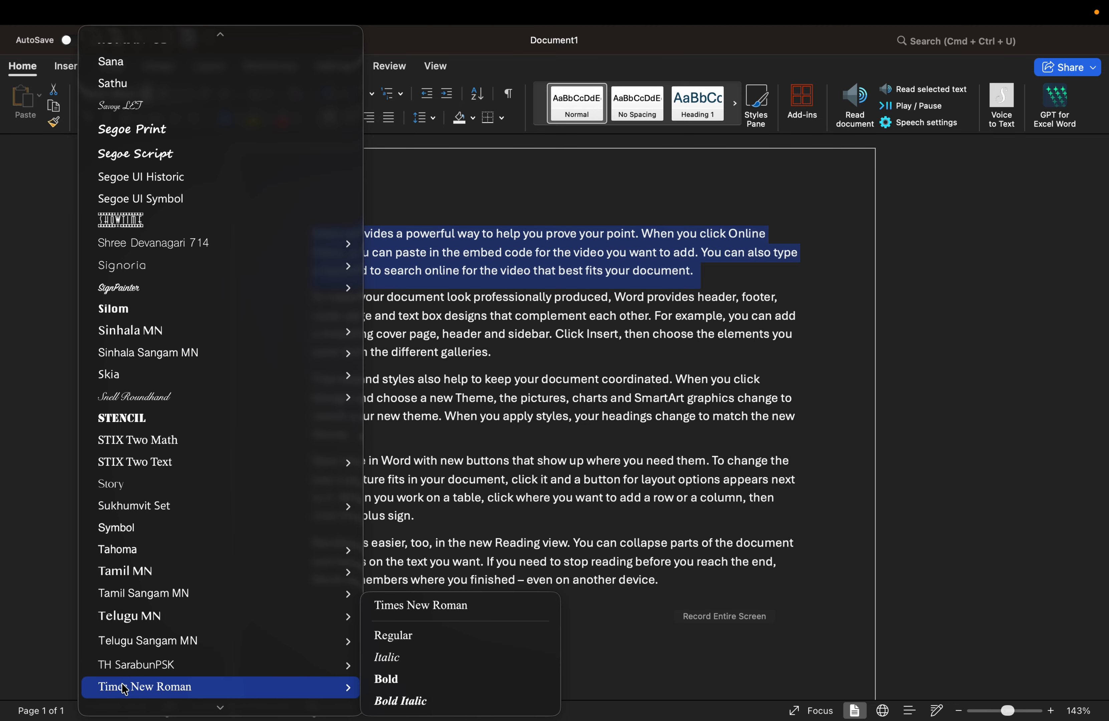
{"action": "left_click", "coordinate": [123, 687]}
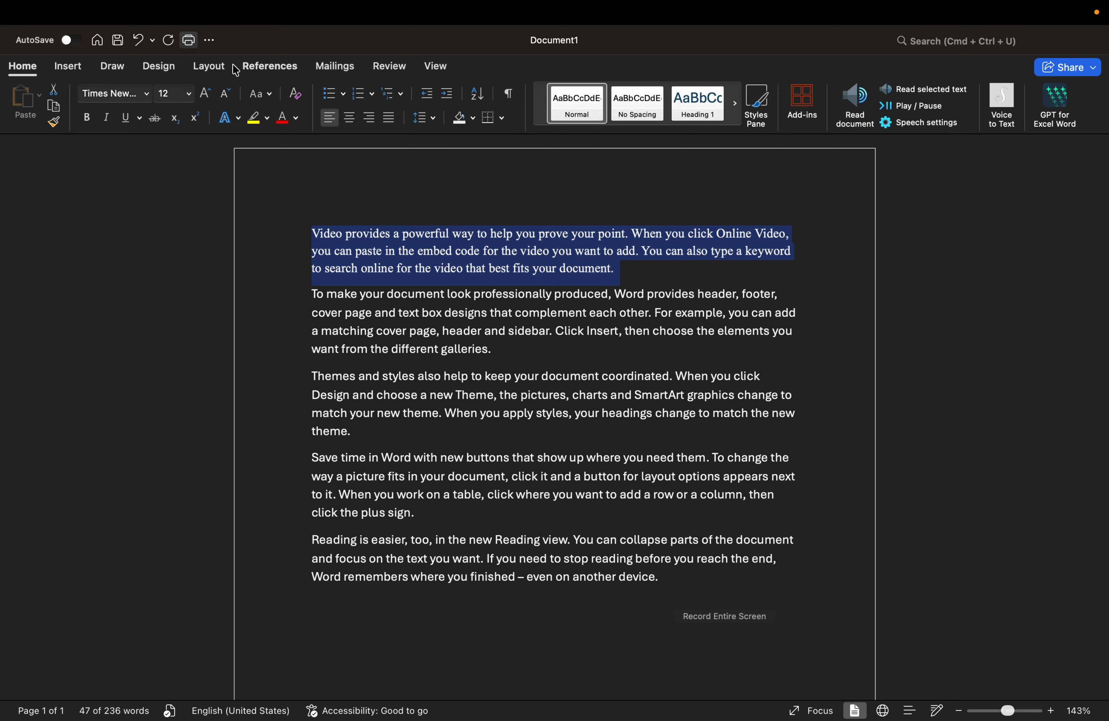
{"action": "left_click", "coordinate": [190, 96]}
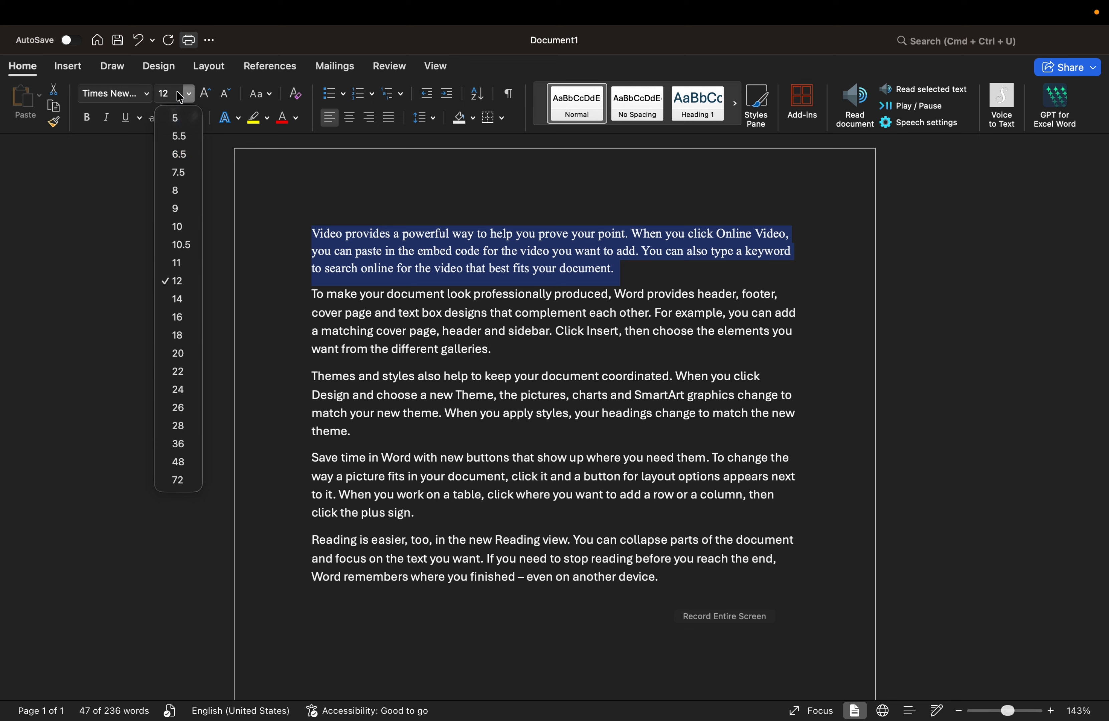
Step: Size the first paragraph at 17 pt, step it up to 20 pt, then down to 16 pt
{"action": "left_click", "coordinate": [176, 93]}
{"action": "left_click", "coordinate": [176, 93]}
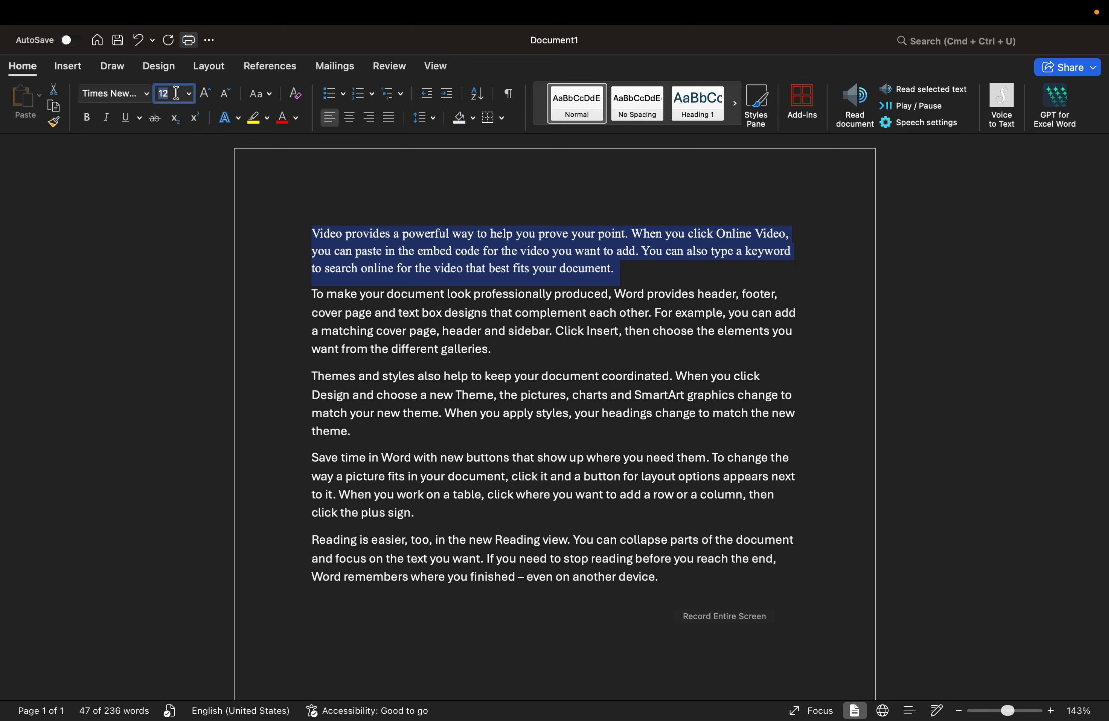
{"action": "type", "text": "17"}
{"action": "key", "text": "Return"}
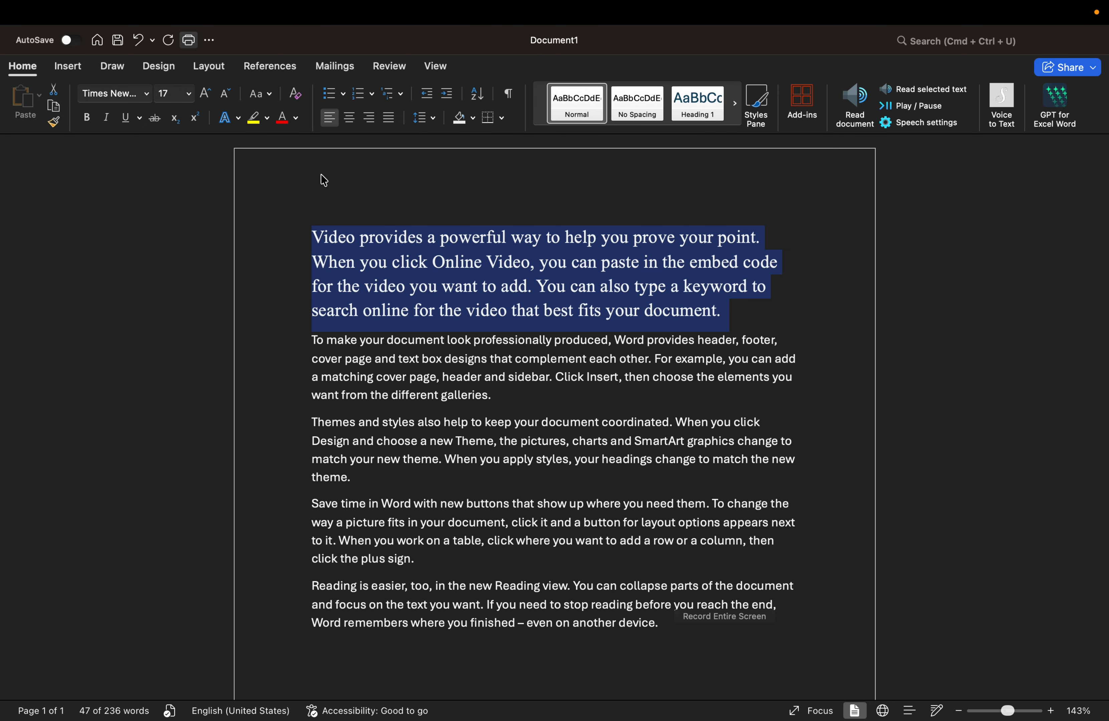
{"action": "left_click", "coordinate": [208, 96]}
{"action": "left_click", "coordinate": [207, 96]}
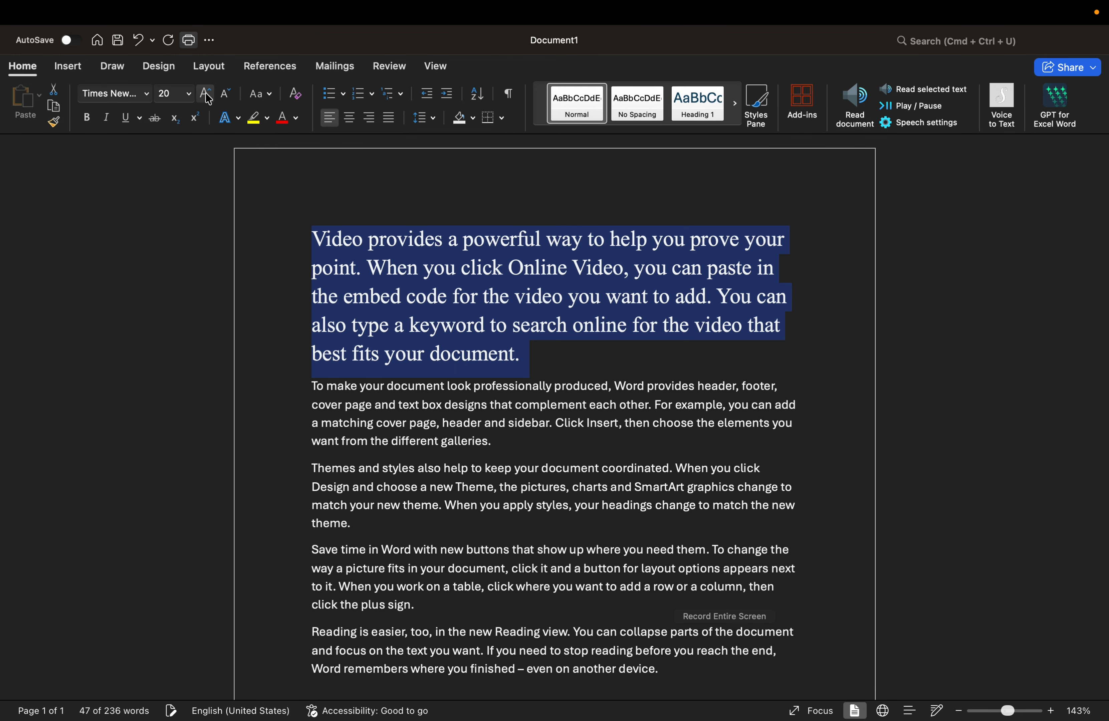
{"action": "left_click", "coordinate": [226, 95]}
{"action": "left_click", "coordinate": [226, 95]}
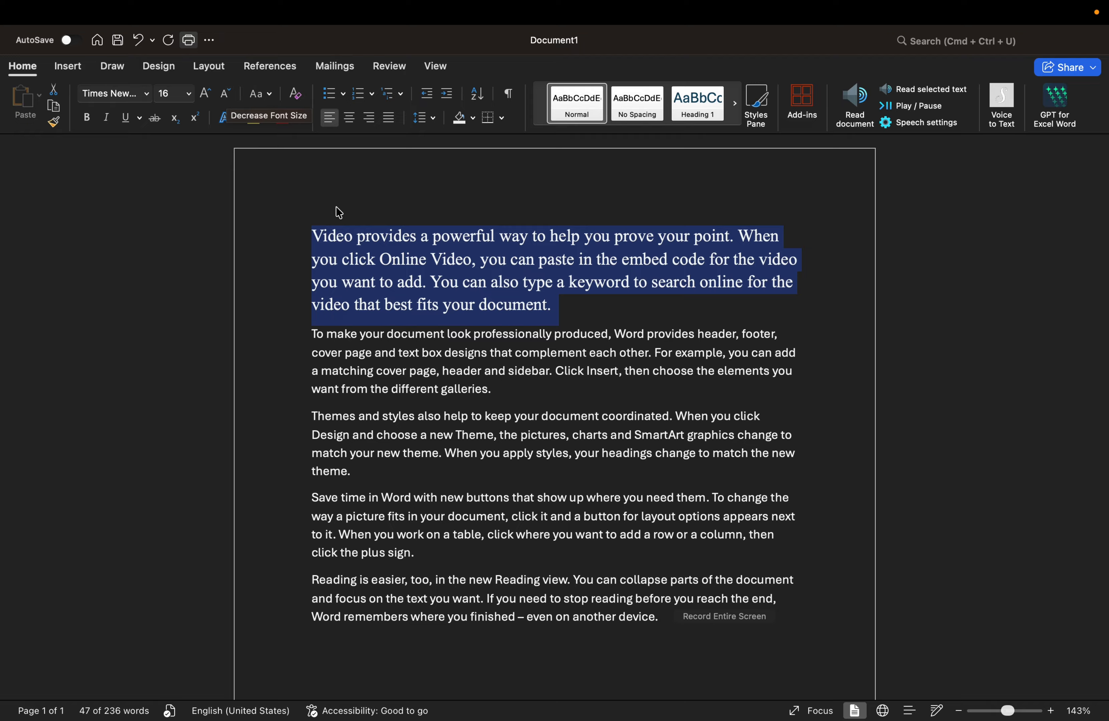
Step: Make the word 'Video' bold italic and insert an empty line above the first paragraph
{"action": "left_click", "coordinate": [313, 234]}
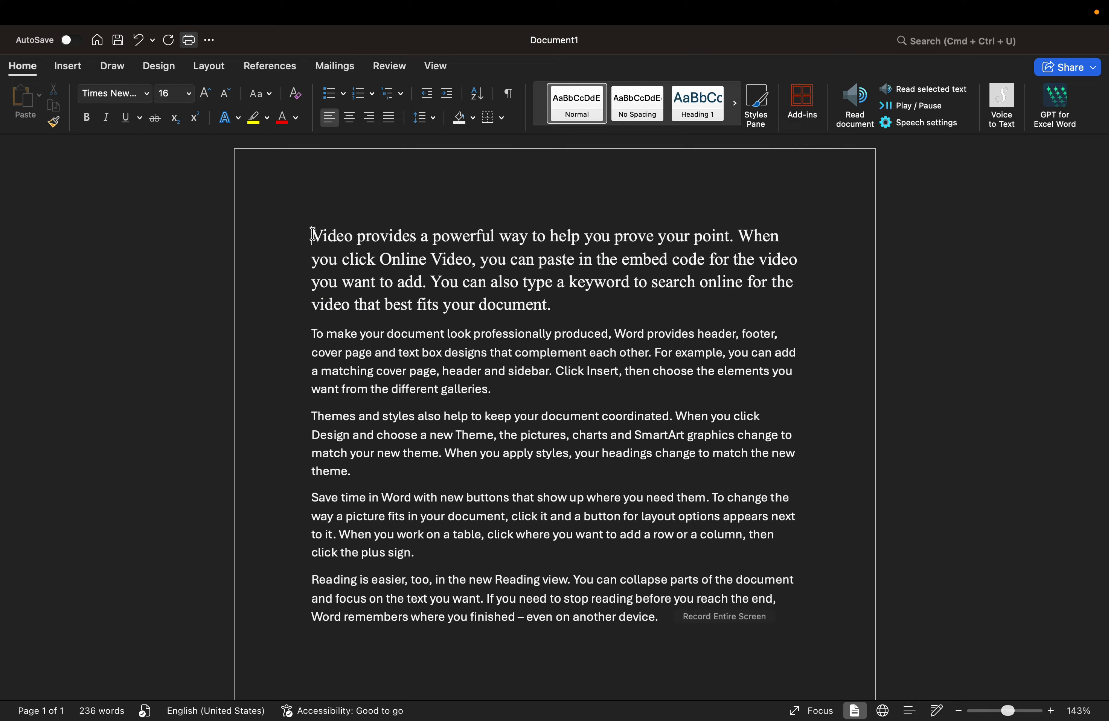
{"action": "left_click_drag", "start_coordinate": [313, 234], "coordinate": [354, 242]}
{"action": "left_click", "coordinate": [89, 118]}
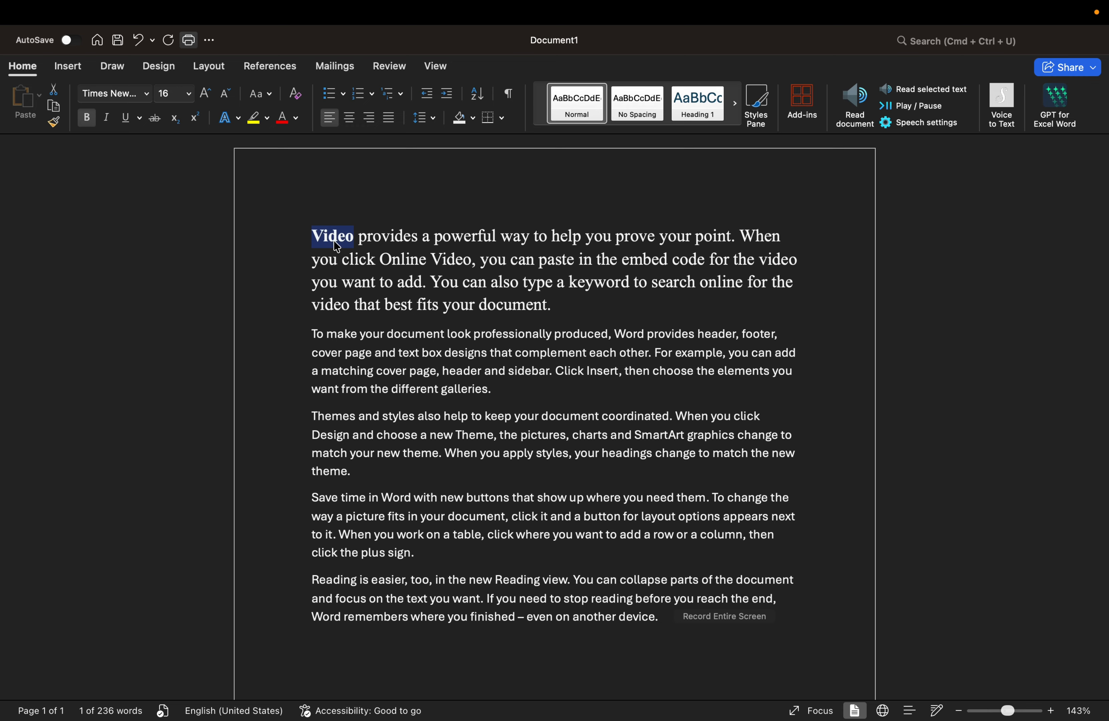
{"action": "left_click", "coordinate": [108, 118]}
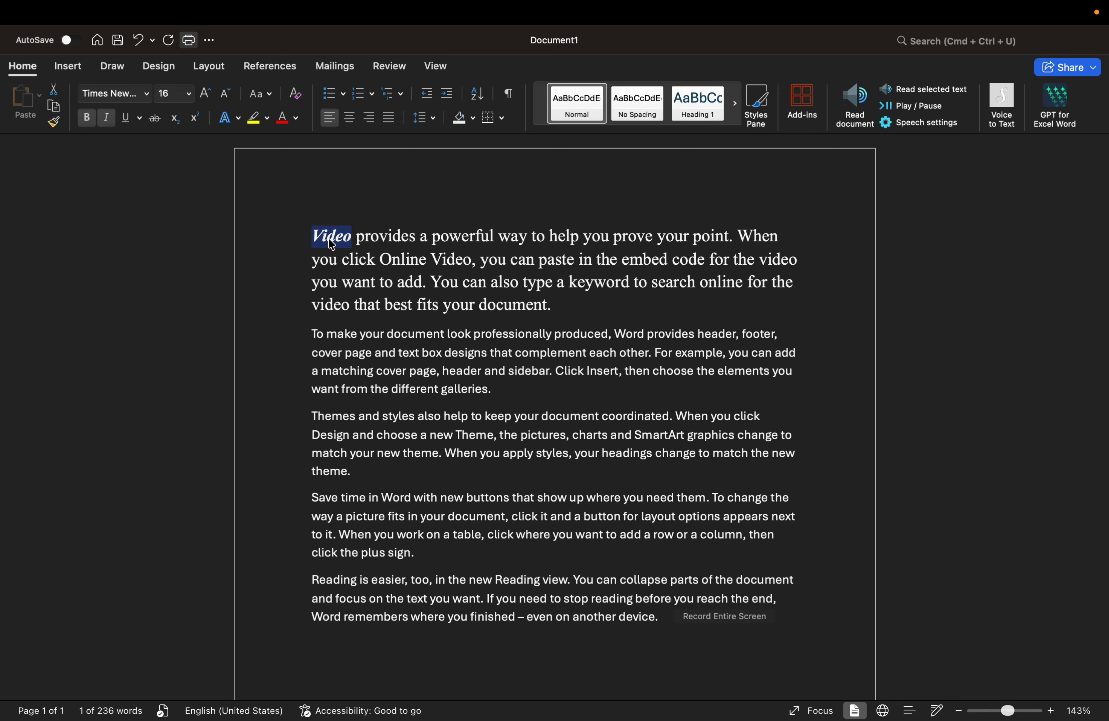
{"action": "left_click", "coordinate": [311, 234]}
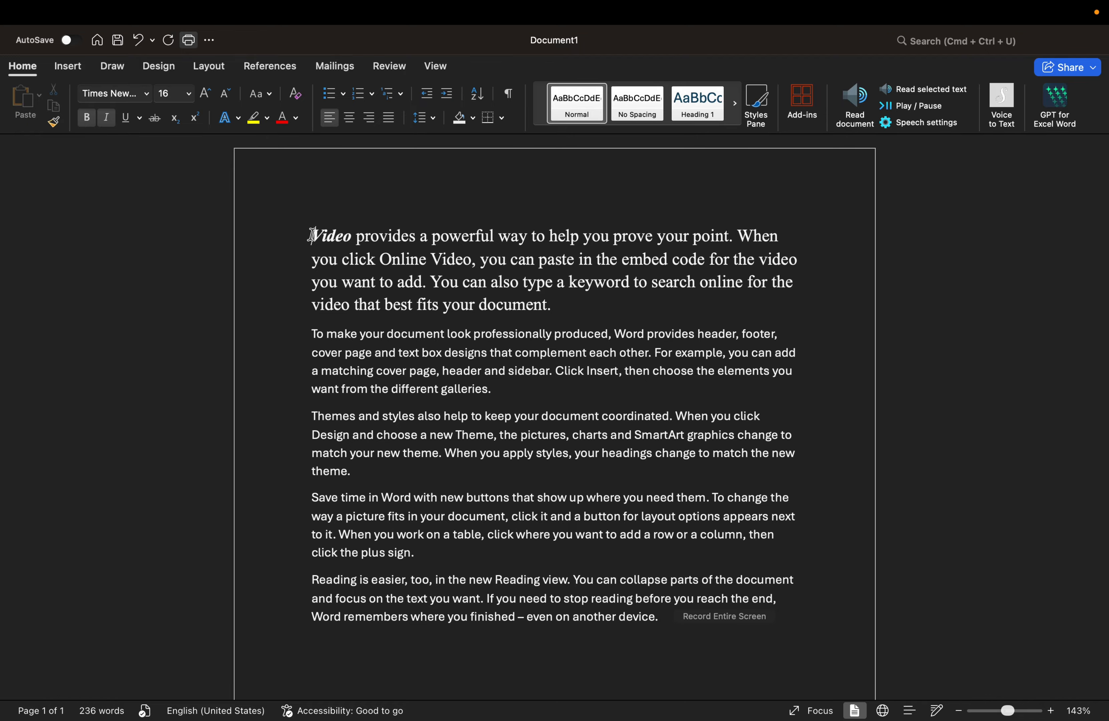
{"action": "key", "text": "Return"}
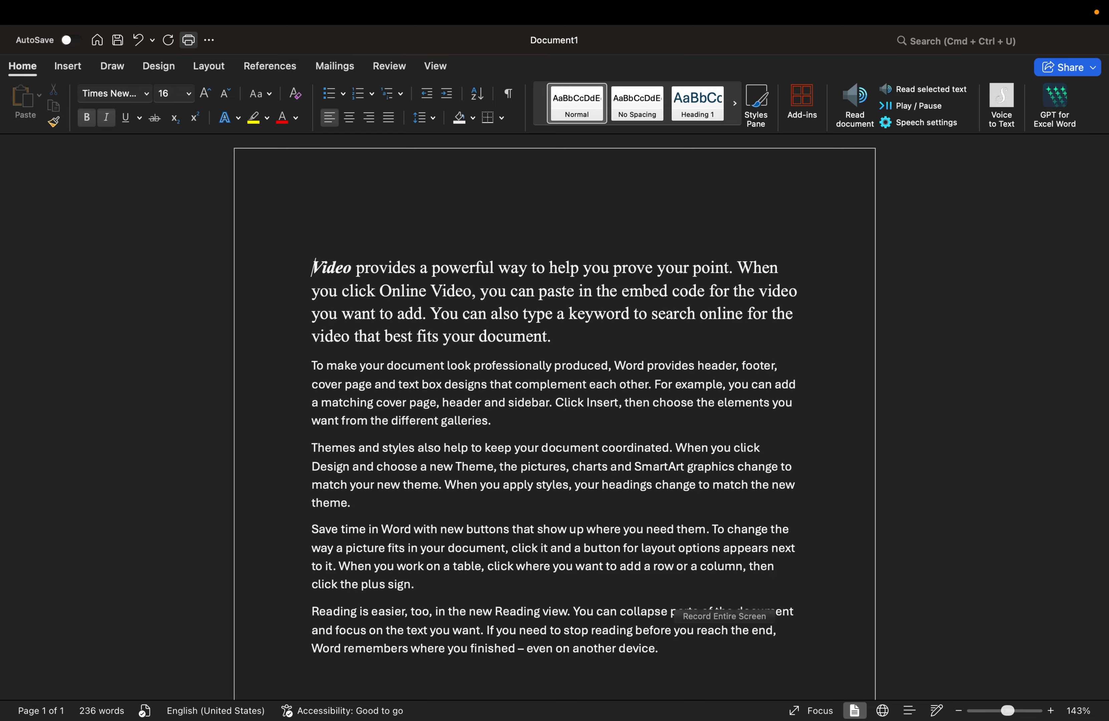
Step: Type 'computer' on the new blank line and select it
{"action": "left_click", "coordinate": [318, 218]}
{"action": "type", "text": "computer"}
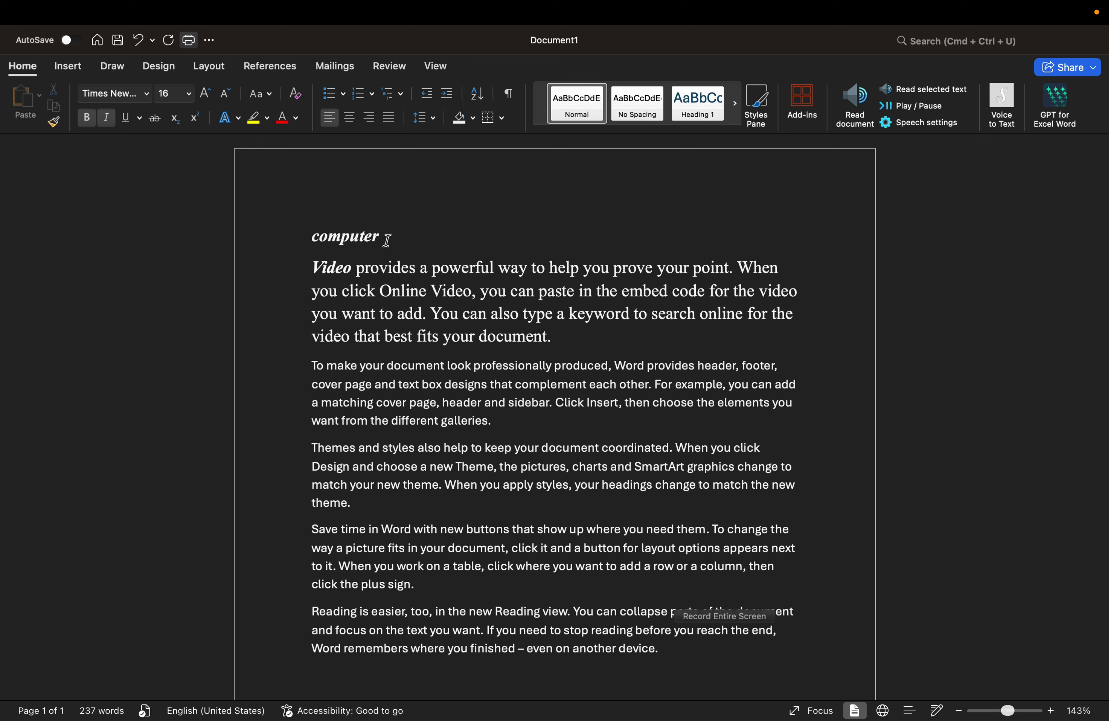
{"action": "left_click_drag", "start_coordinate": [387, 239], "coordinate": [300, 240]}
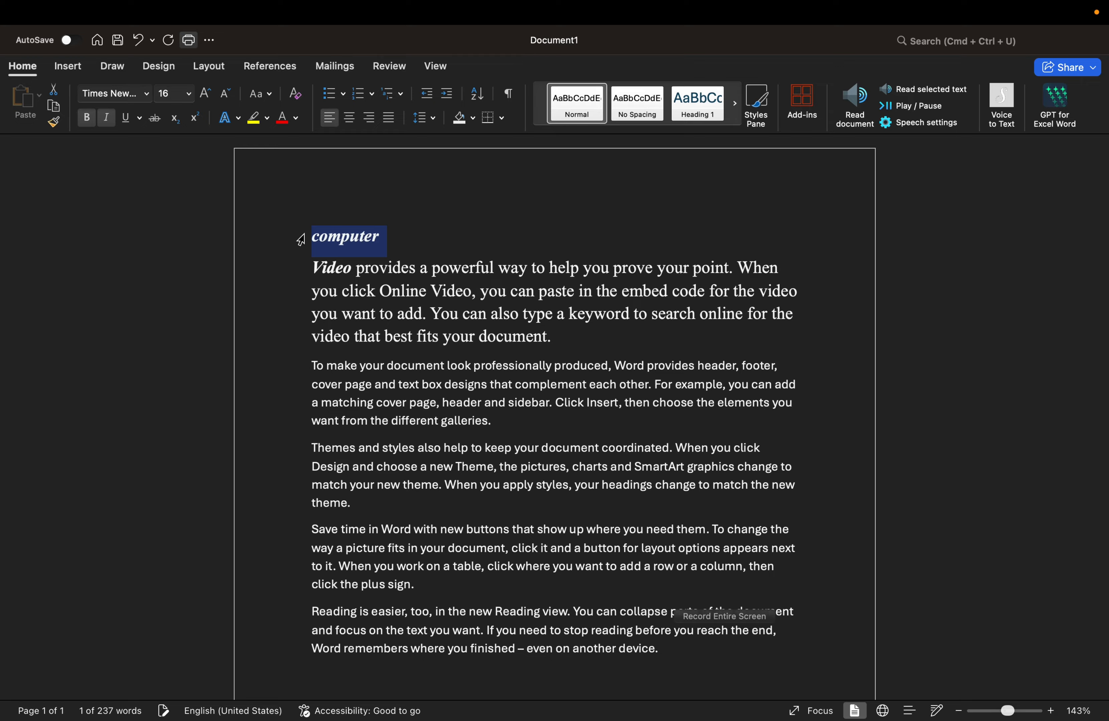
Step: Underline 'computer', trying double and thick lines before settling on a dotted underline
{"action": "left_click", "coordinate": [132, 126]}
{"action": "left_click", "coordinate": [139, 119]}
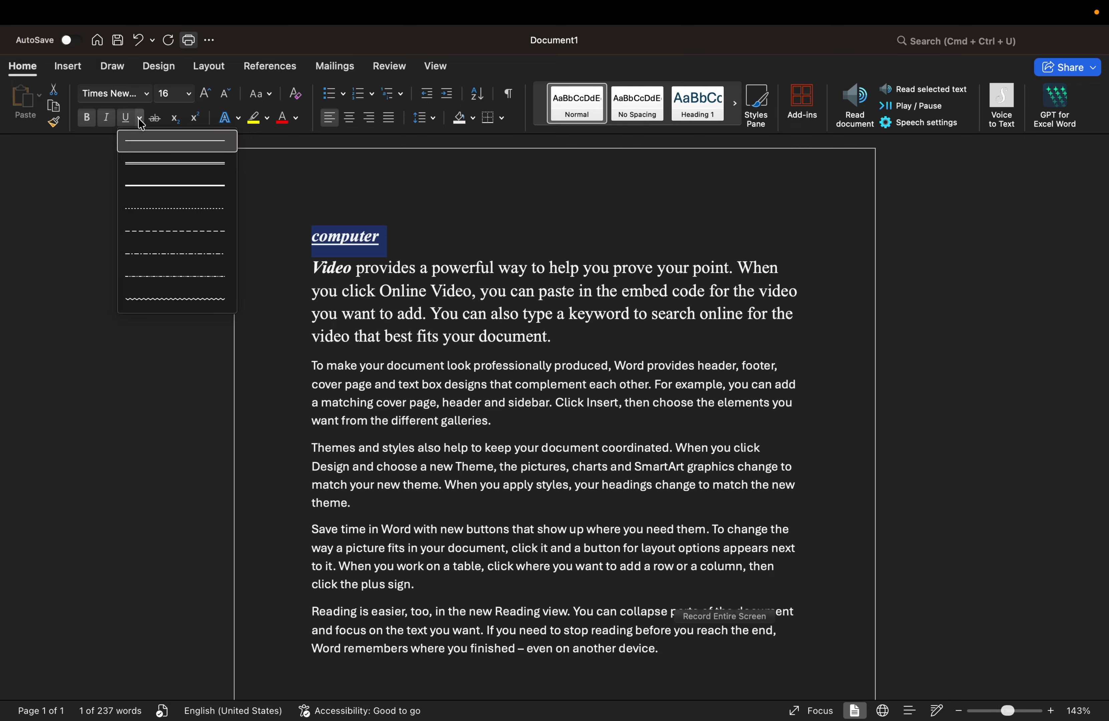
{"action": "left_click", "coordinate": [143, 165]}
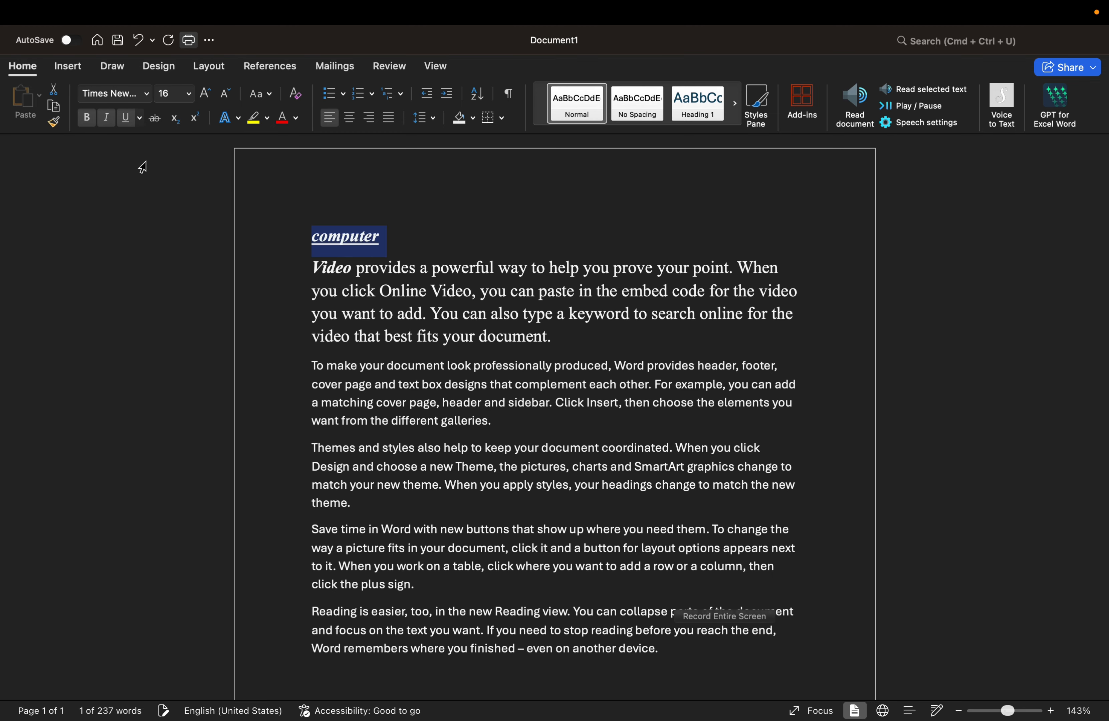
{"action": "left_click", "coordinate": [140, 119]}
{"action": "left_click", "coordinate": [145, 195]}
{"action": "left_click", "coordinate": [140, 121]}
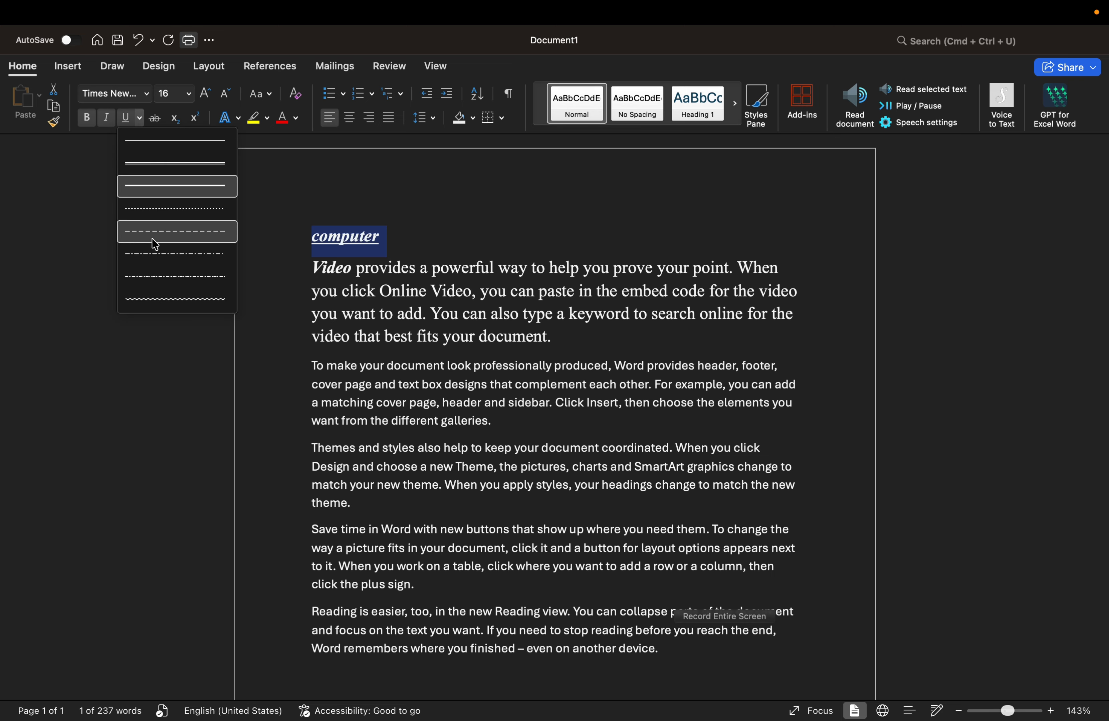
{"action": "left_click", "coordinate": [155, 210]}
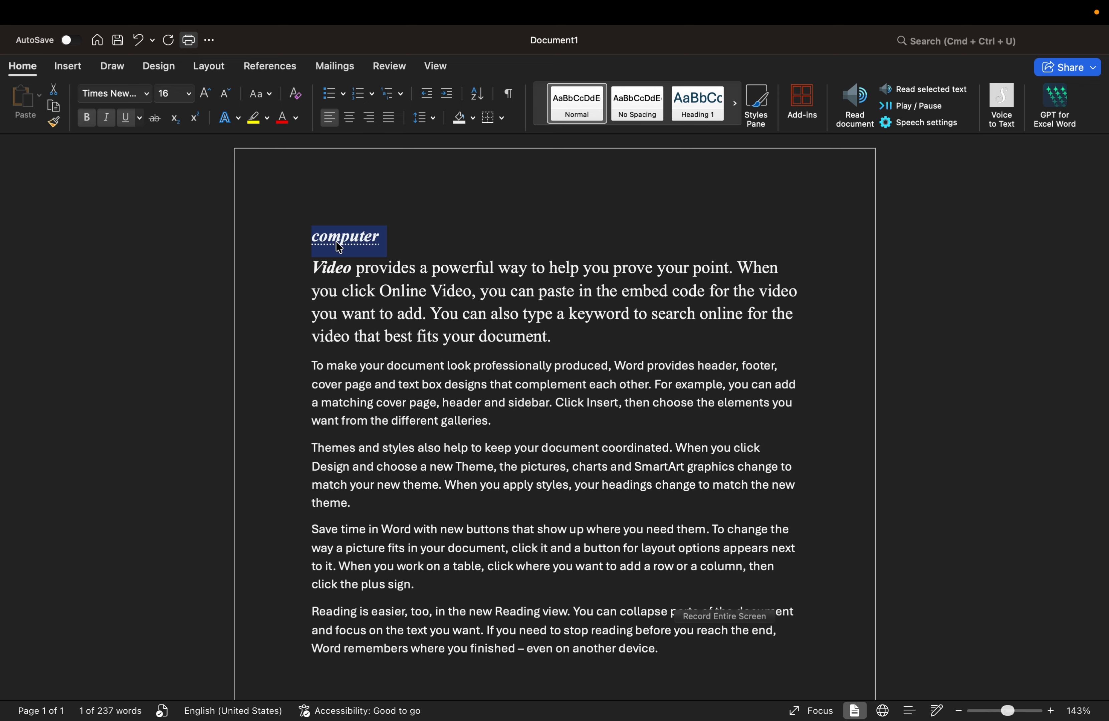
{"action": "left_click", "coordinate": [394, 240]}
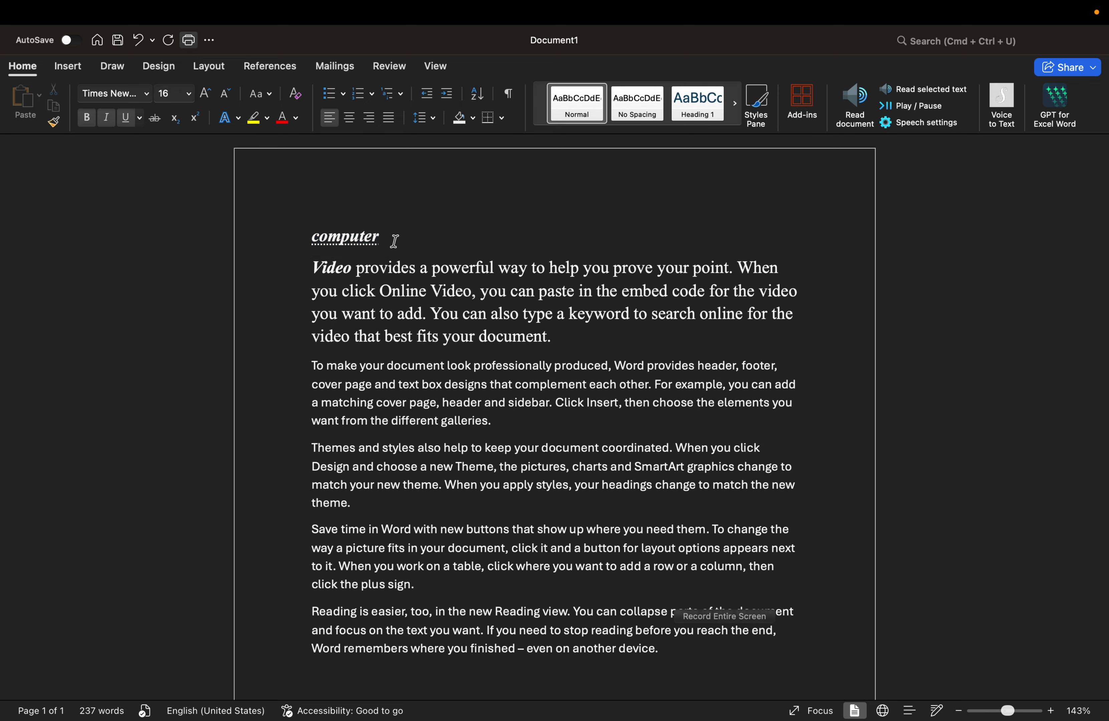
{"action": "left_click_drag", "start_coordinate": [395, 241], "coordinate": [310, 243]}
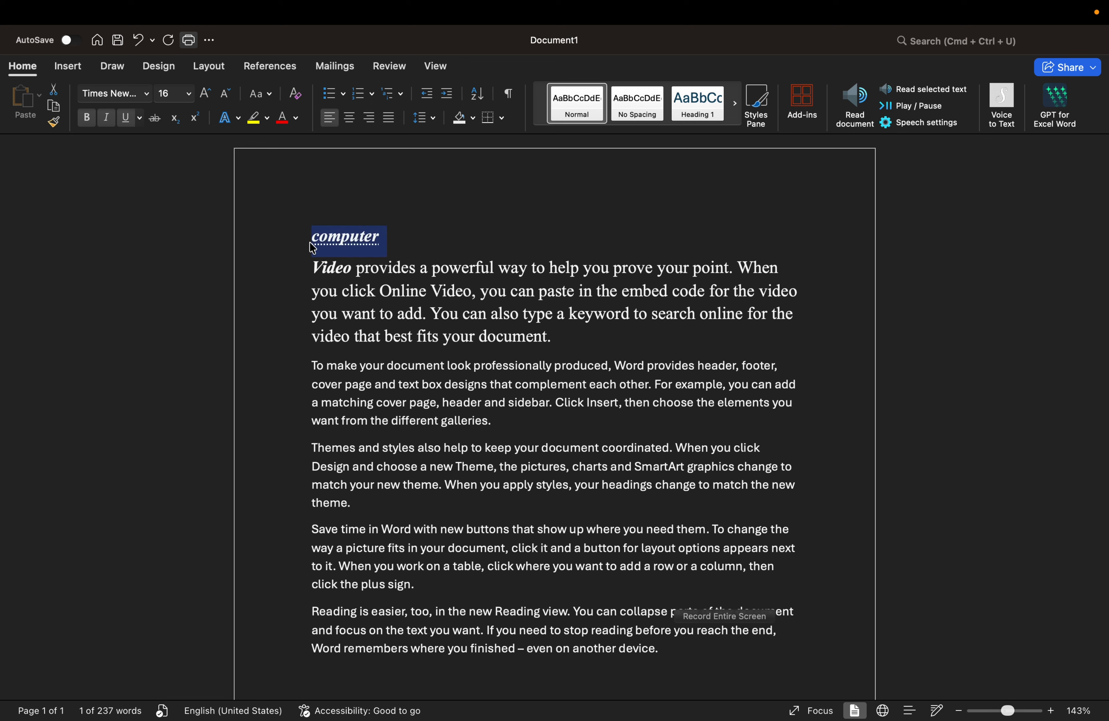
Step: Strike through 'computer' and start a new line below it
{"action": "left_click", "coordinate": [156, 118]}
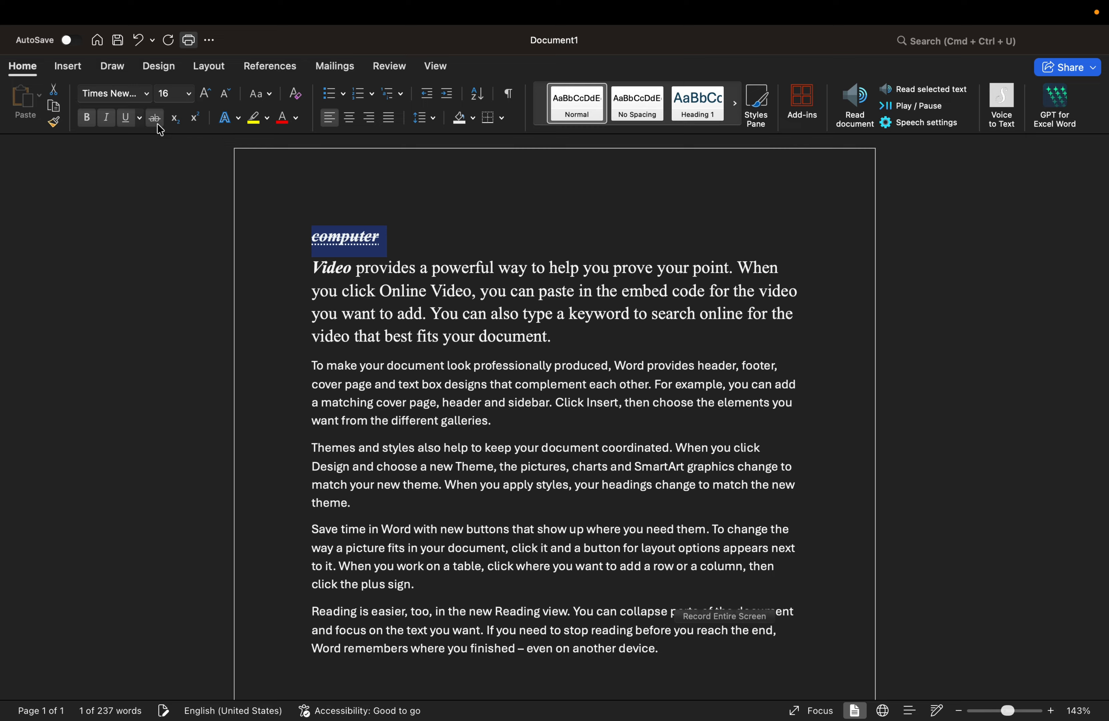
{"action": "left_click", "coordinate": [399, 250]}
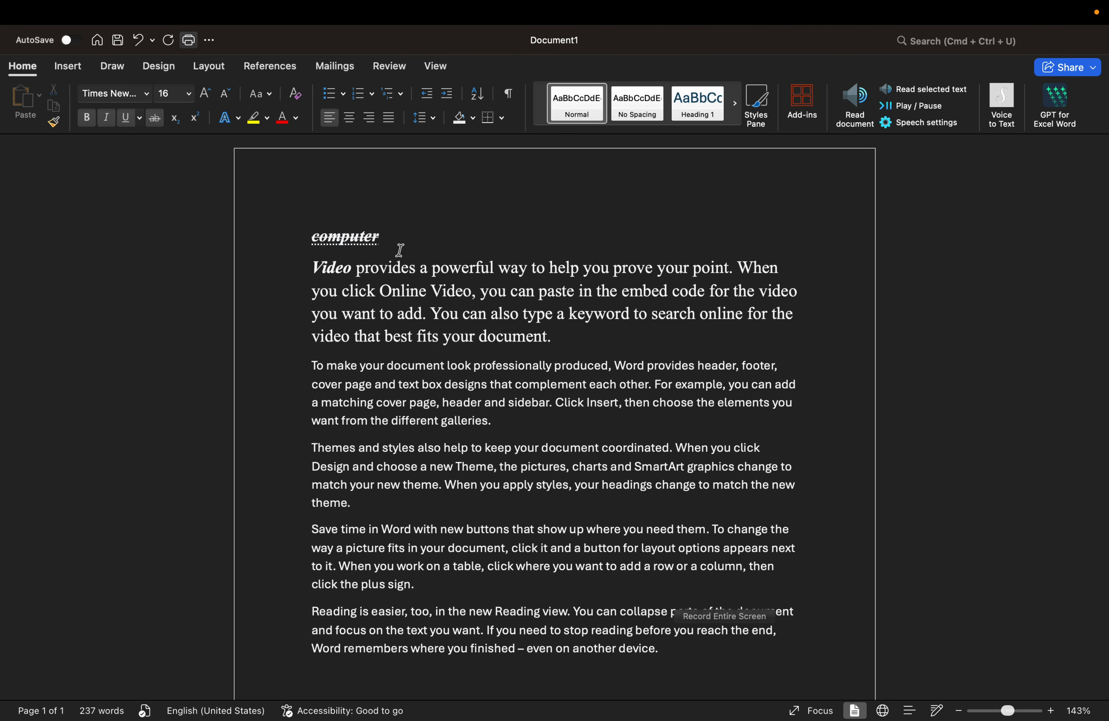
{"action": "key", "text": "Return"}
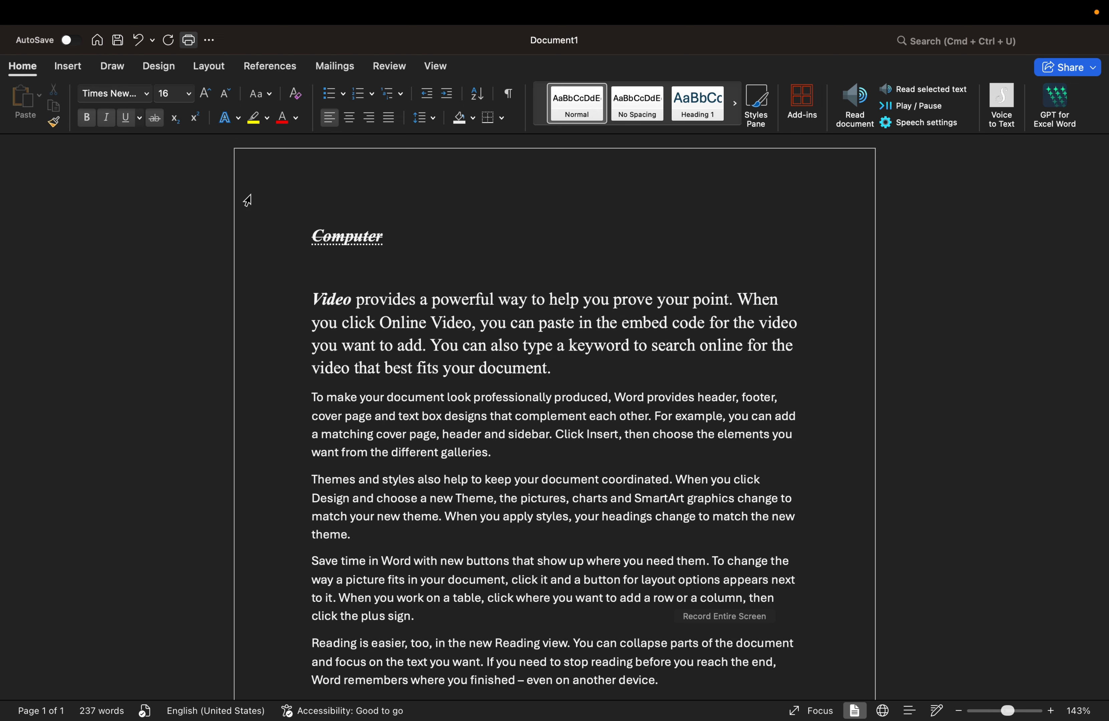
Step: Turn off strikethrough, underline, italic and bold, then type X2 on the new line
{"action": "type", "text": "x"}
{"action": "key", "text": "BackSpace"}
{"action": "key", "text": "BackSpace"}
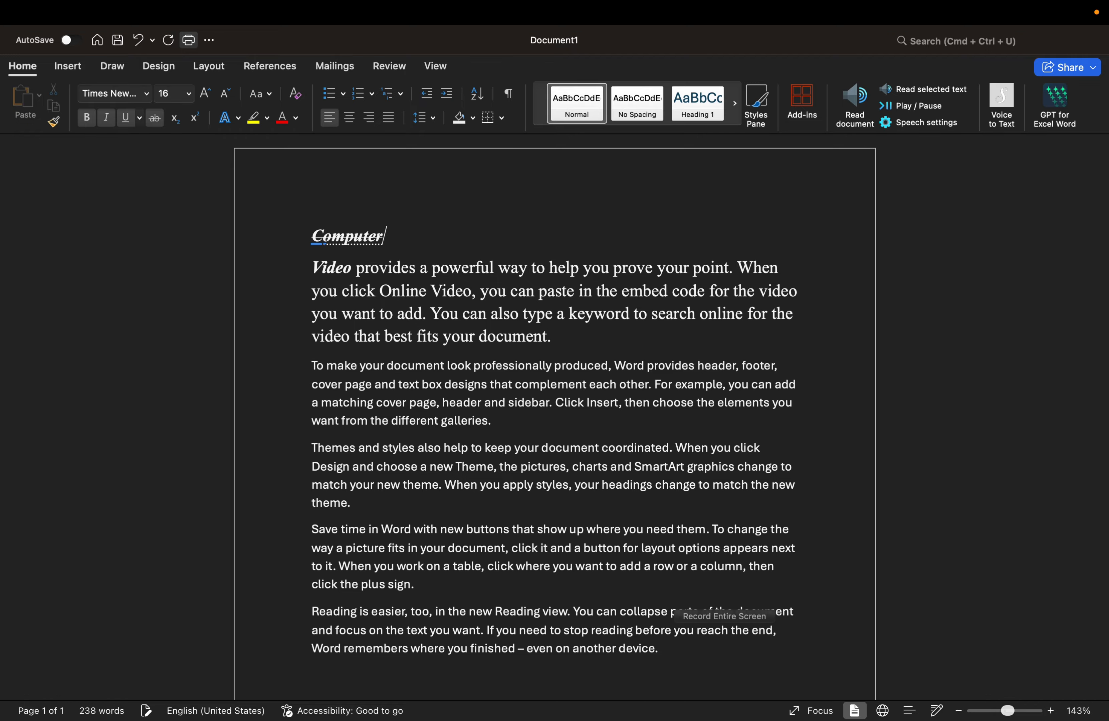
{"action": "key", "text": "Return"}
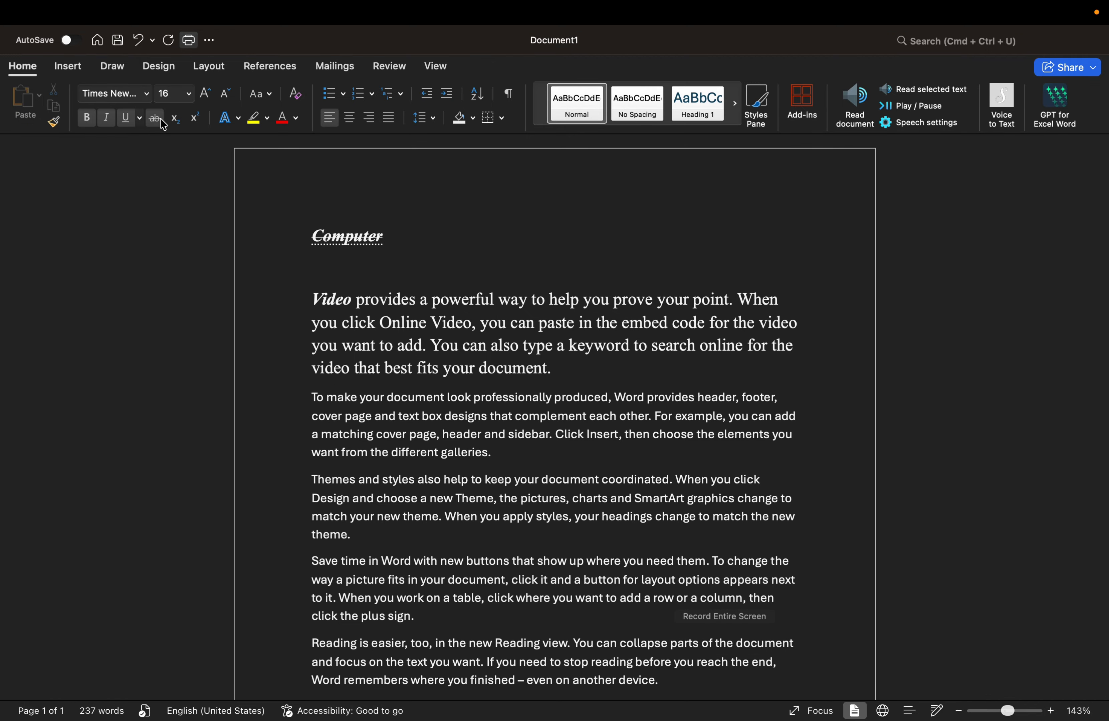
{"action": "left_click", "coordinate": [158, 119]}
{"action": "left_click", "coordinate": [130, 122]}
{"action": "left_click", "coordinate": [104, 119]}
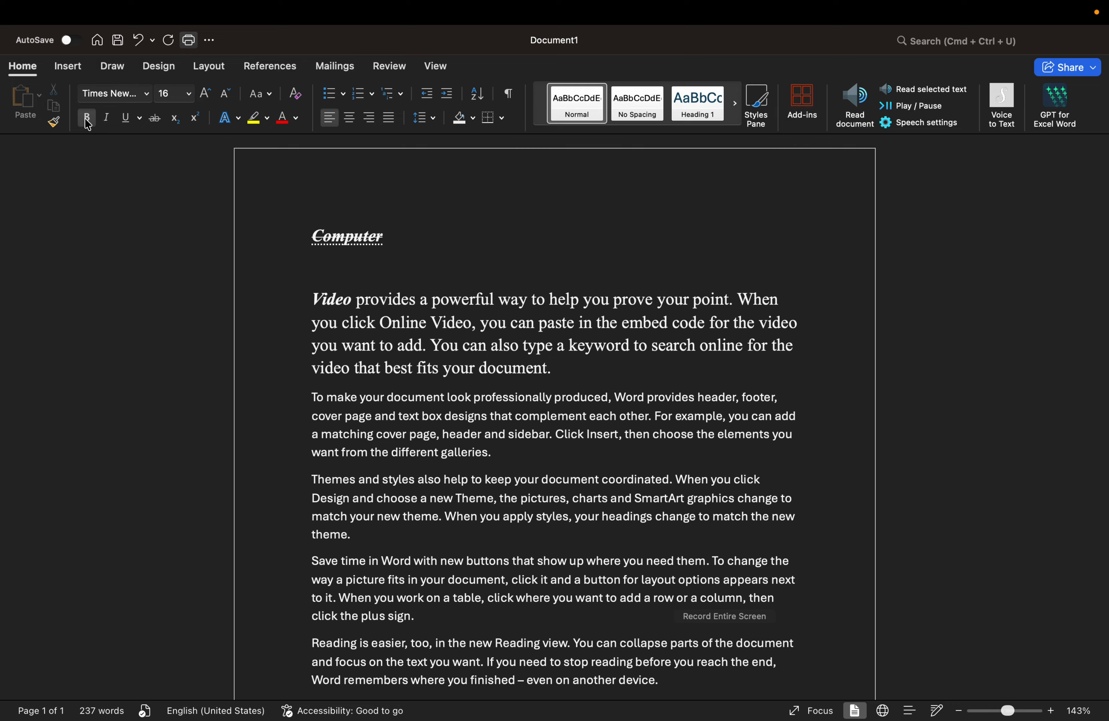
{"action": "left_click", "coordinate": [86, 117]}
{"action": "type", "text": "X2"}
{"action": "left_click_drag", "start_coordinate": [337, 269], "coordinate": [329, 271]}
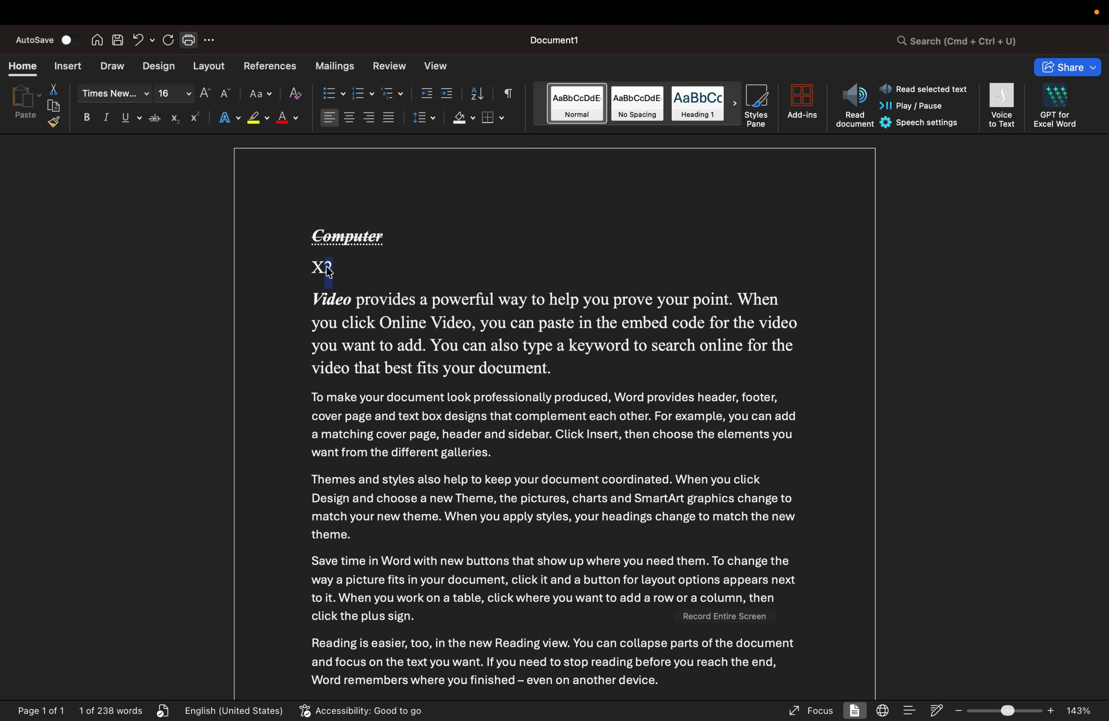
Step: Superscript the 2 so the line reads X², then add a new line below
{"action": "left_click", "coordinate": [195, 118]}
{"action": "left_click", "coordinate": [349, 276]}
{"action": "key", "text": "Return"}
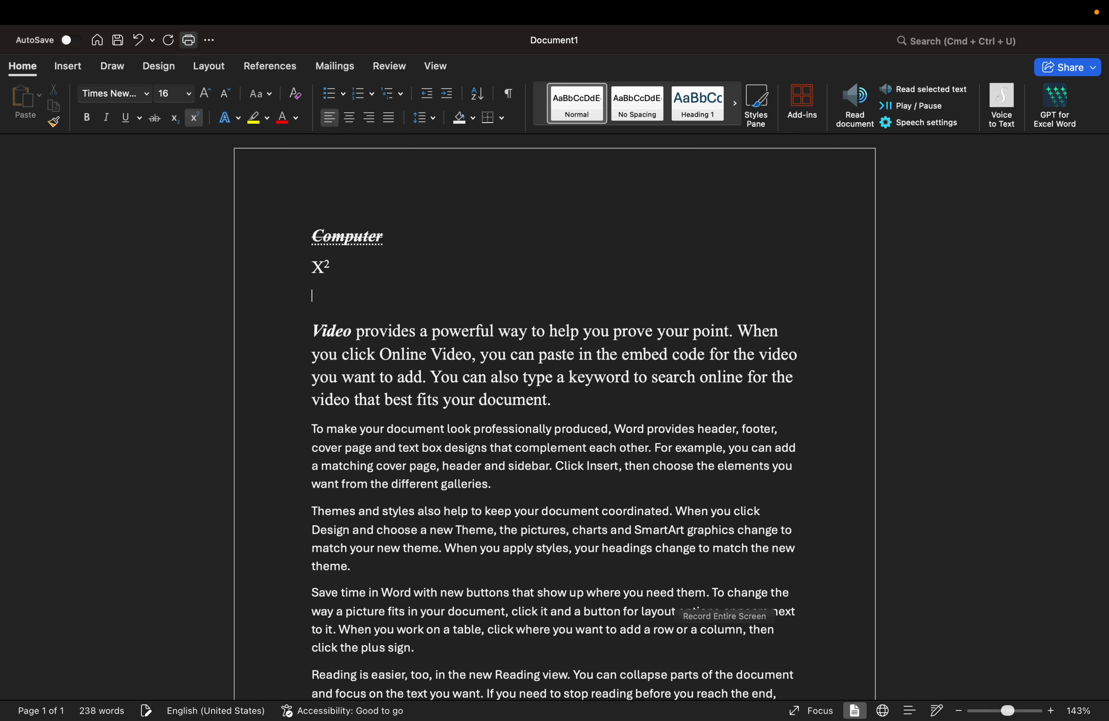
Step: Type H2so4 without superscript and subscript its 2 to read H₂so4
{"action": "left_click", "coordinate": [195, 118]}
{"action": "type", "text": "H2so4"}
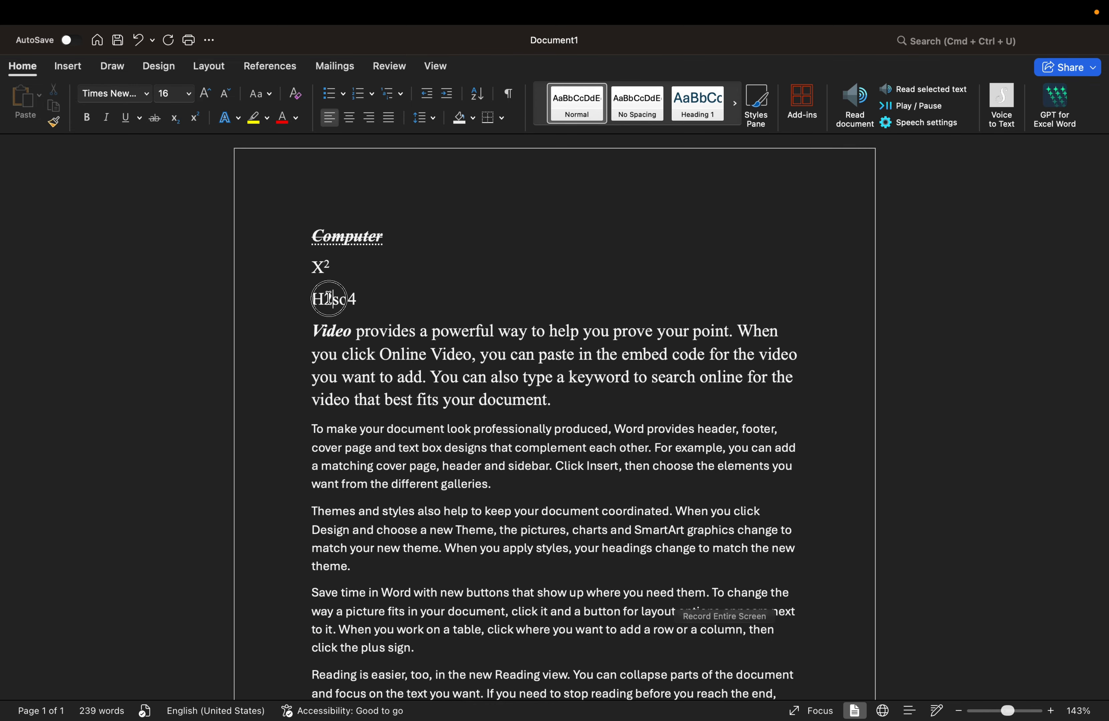
{"action": "left_click_drag", "start_coordinate": [325, 300], "coordinate": [333, 300]}
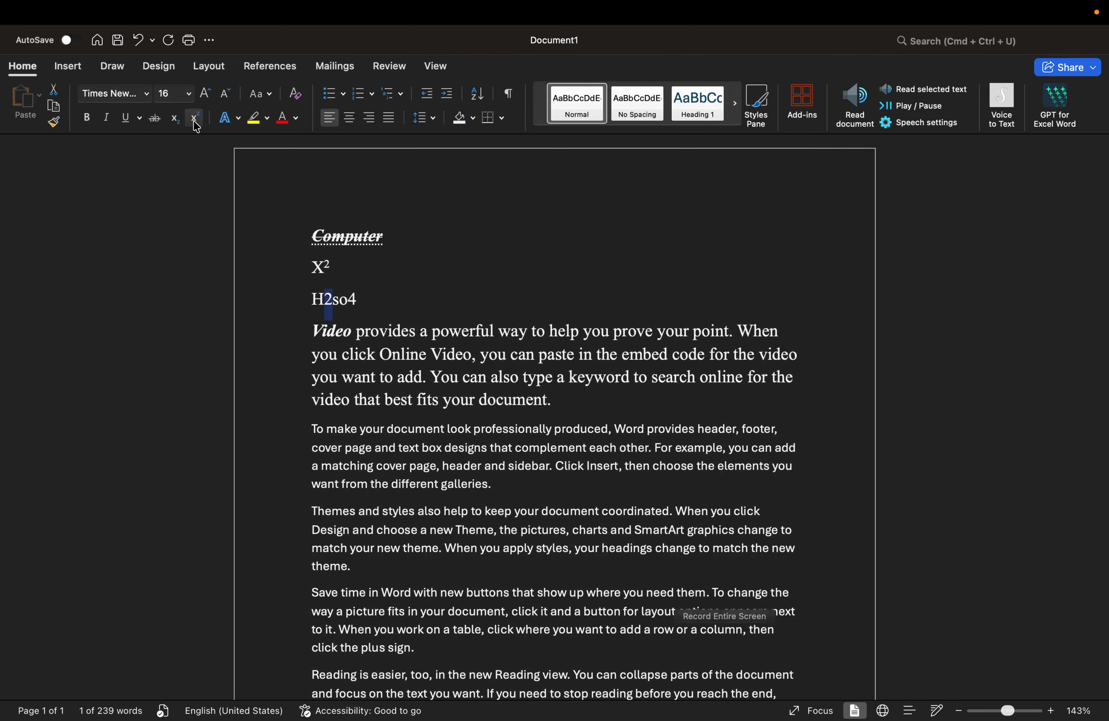
{"action": "left_click", "coordinate": [175, 117]}
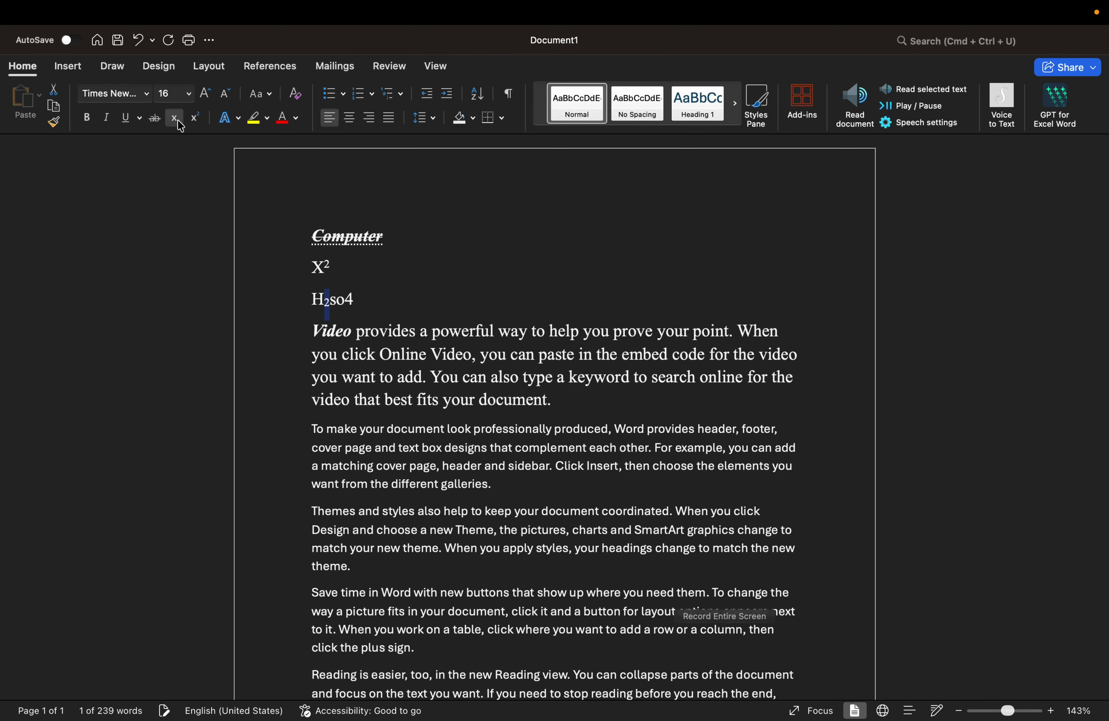
{"action": "left_click", "coordinate": [369, 298]}
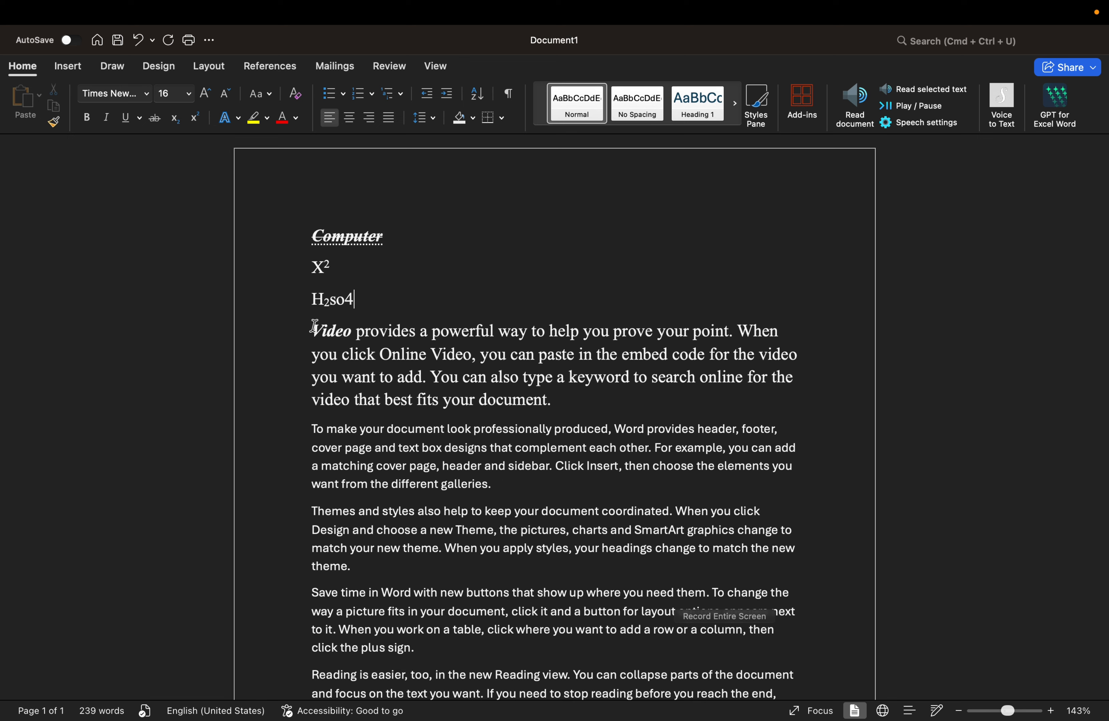
Step: Highlight 'Video provides a powerful' yellow, then change the highlight to green
{"action": "left_click_drag", "start_coordinate": [314, 327], "coordinate": [443, 334]}
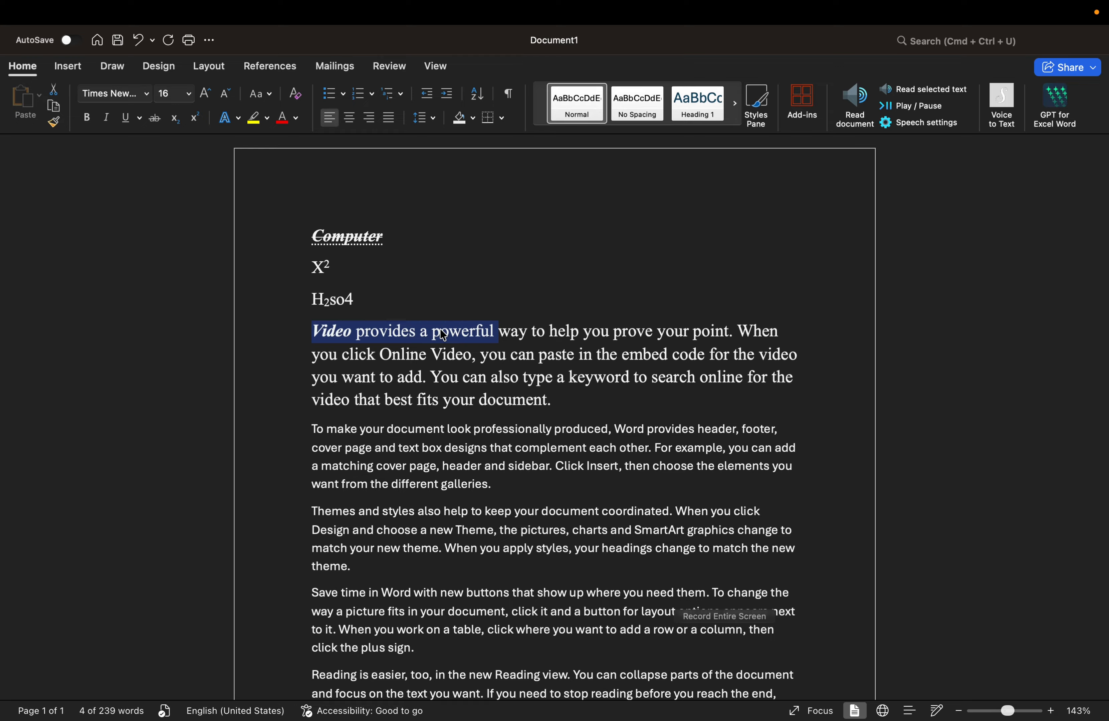
{"action": "left_click", "coordinate": [269, 121]}
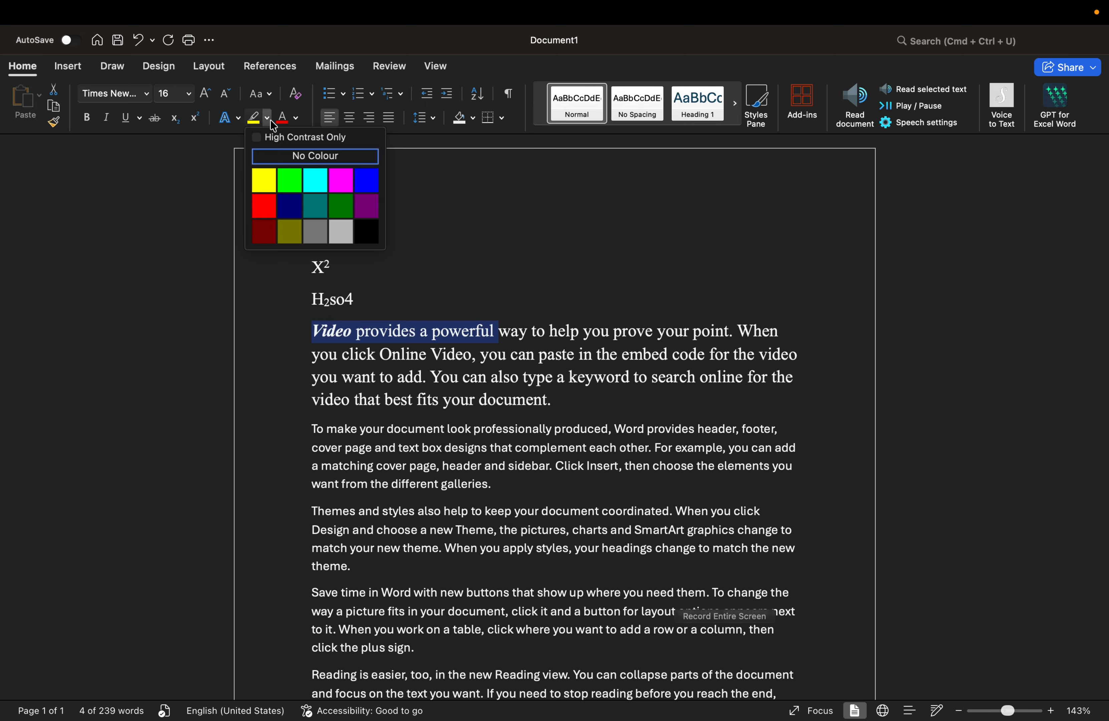
{"action": "left_click", "coordinate": [263, 184]}
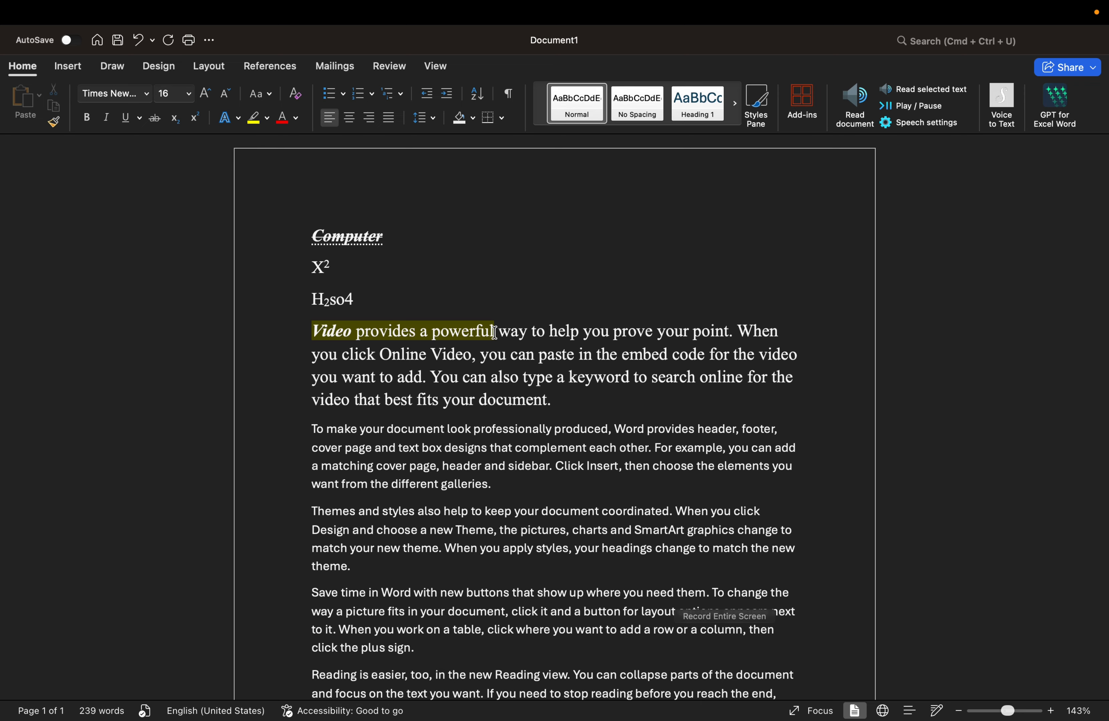
{"action": "left_click_drag", "start_coordinate": [500, 331], "coordinate": [292, 330]}
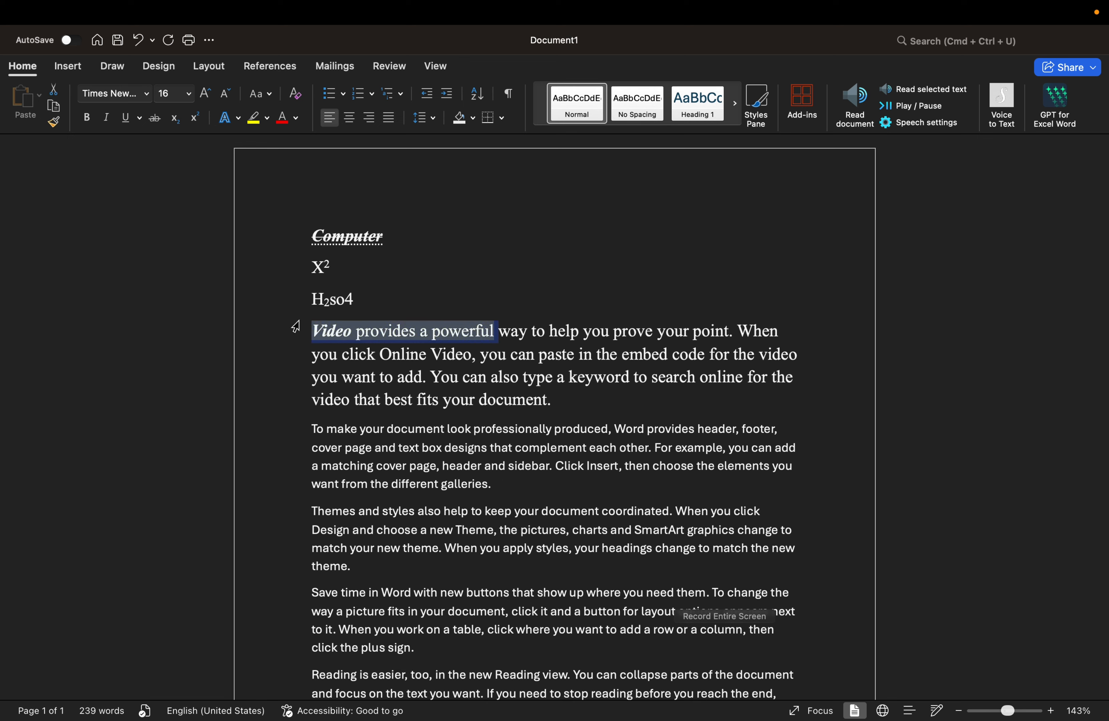
{"action": "left_click", "coordinate": [267, 120]}
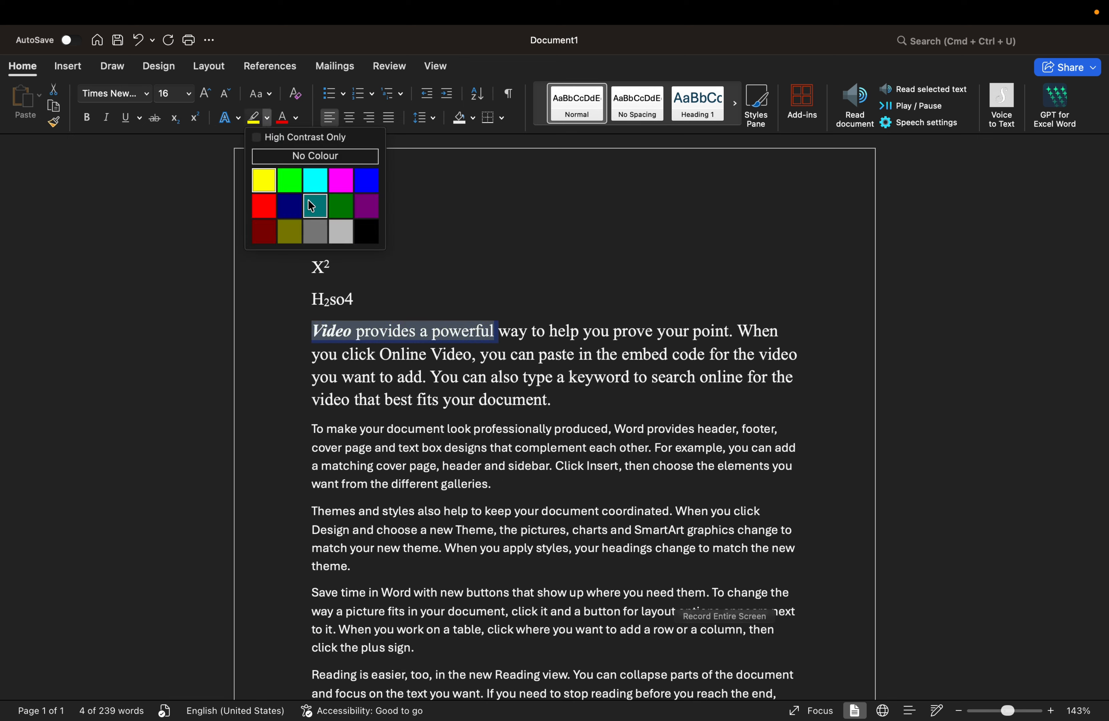
{"action": "left_click", "coordinate": [297, 186]}
{"action": "key", "text": "Left"}
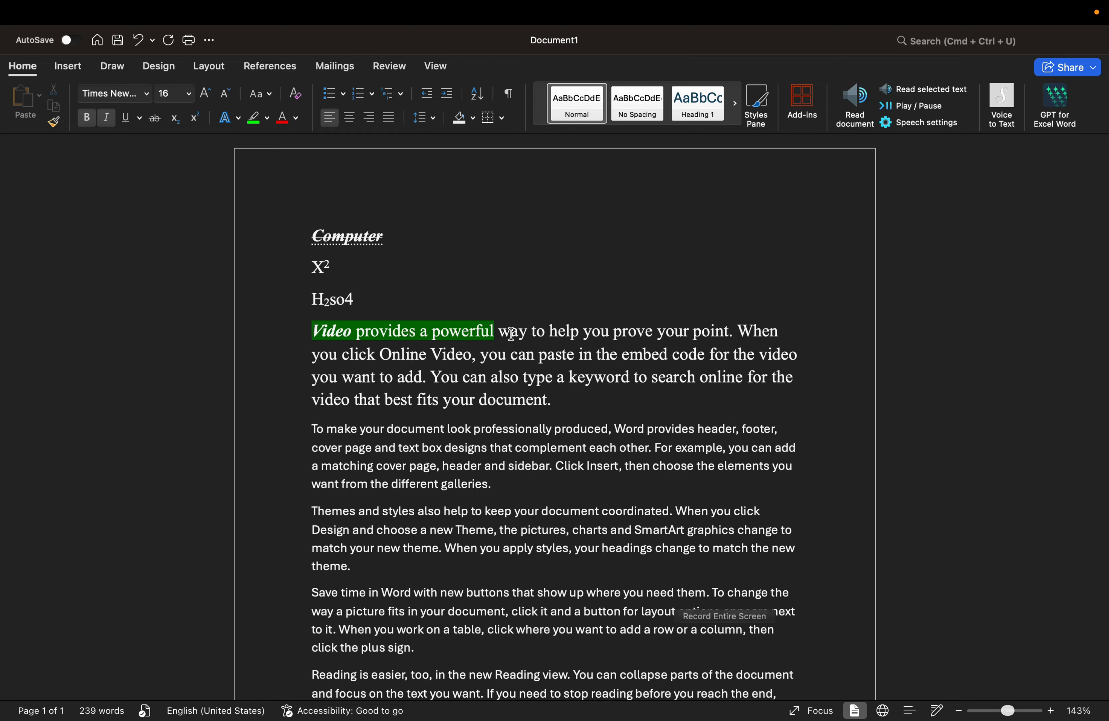
{"action": "left_click", "coordinate": [508, 331]}
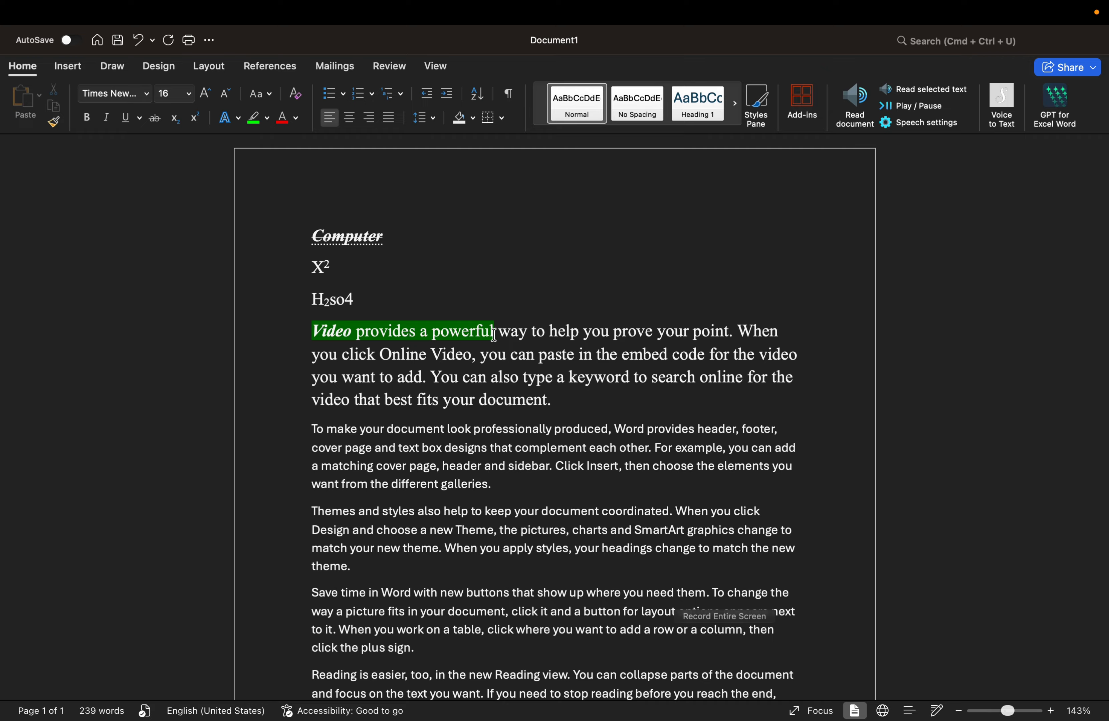
{"action": "left_click_drag", "start_coordinate": [502, 331], "coordinate": [655, 331]}
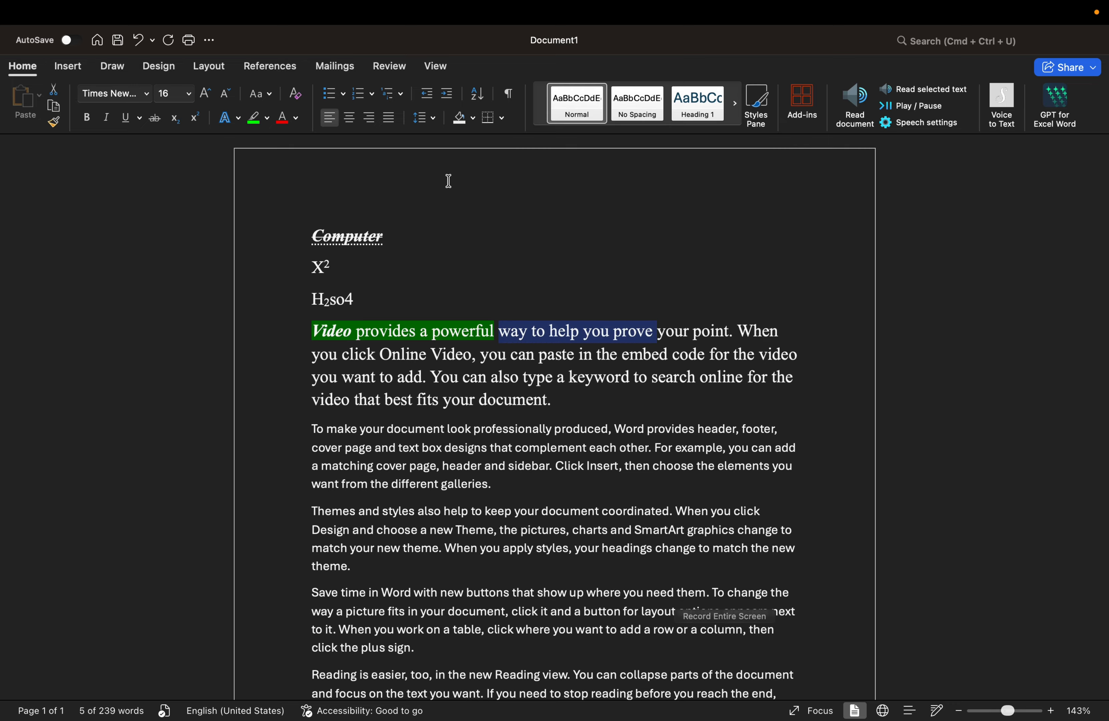
Step: Colour 'way to help you prove' Dark Green, Accent 3, Darker 25%
{"action": "left_click", "coordinate": [296, 118]}
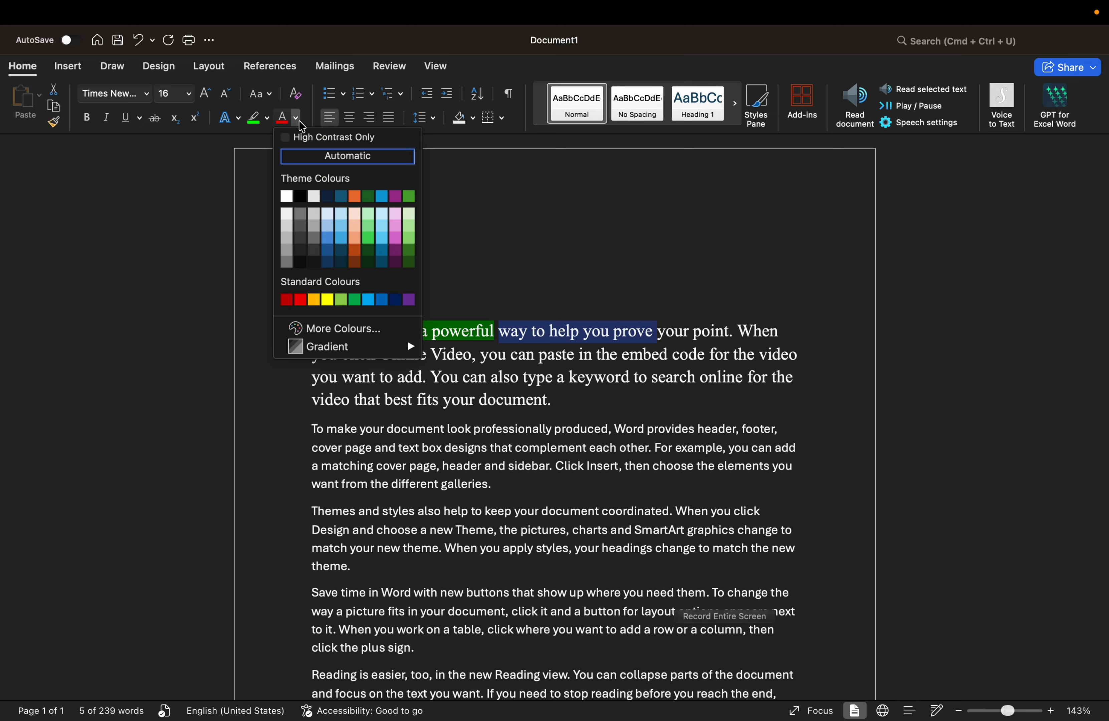
{"action": "left_click", "coordinate": [369, 251]}
{"action": "left_click", "coordinate": [661, 339]}
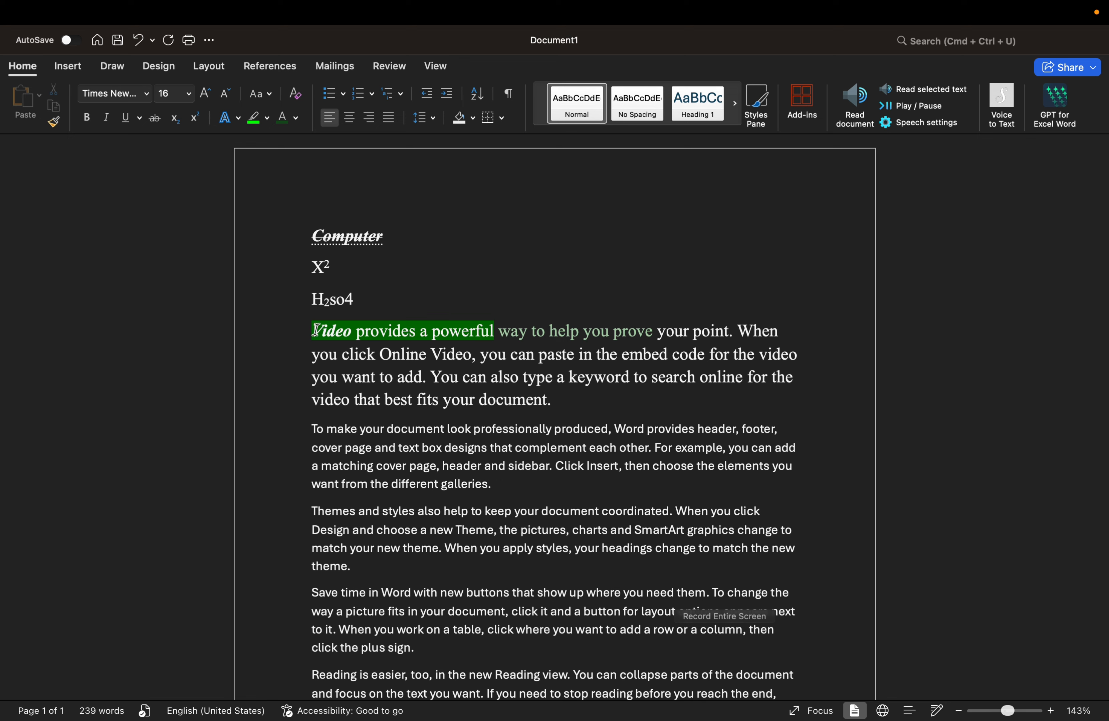
{"action": "left_click_drag", "start_coordinate": [316, 329], "coordinate": [555, 399]}
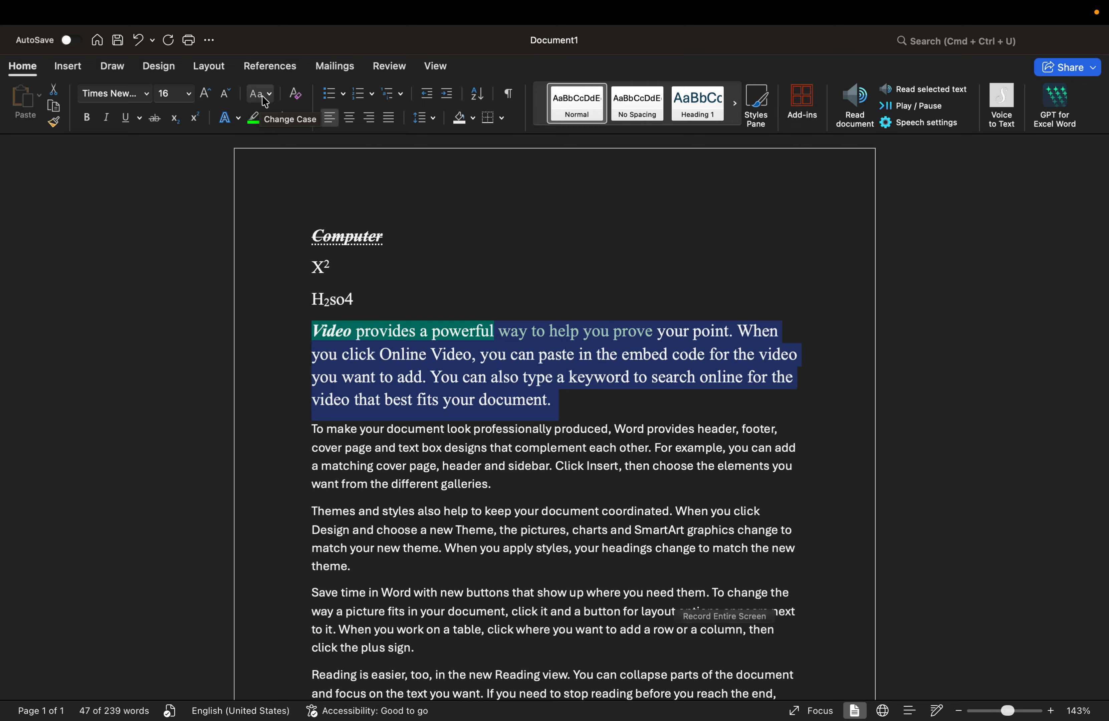
Step: Cycle the Video paragraph through Sentence case and lowercase, ending in UPPERCASE
{"action": "left_click", "coordinate": [265, 99]}
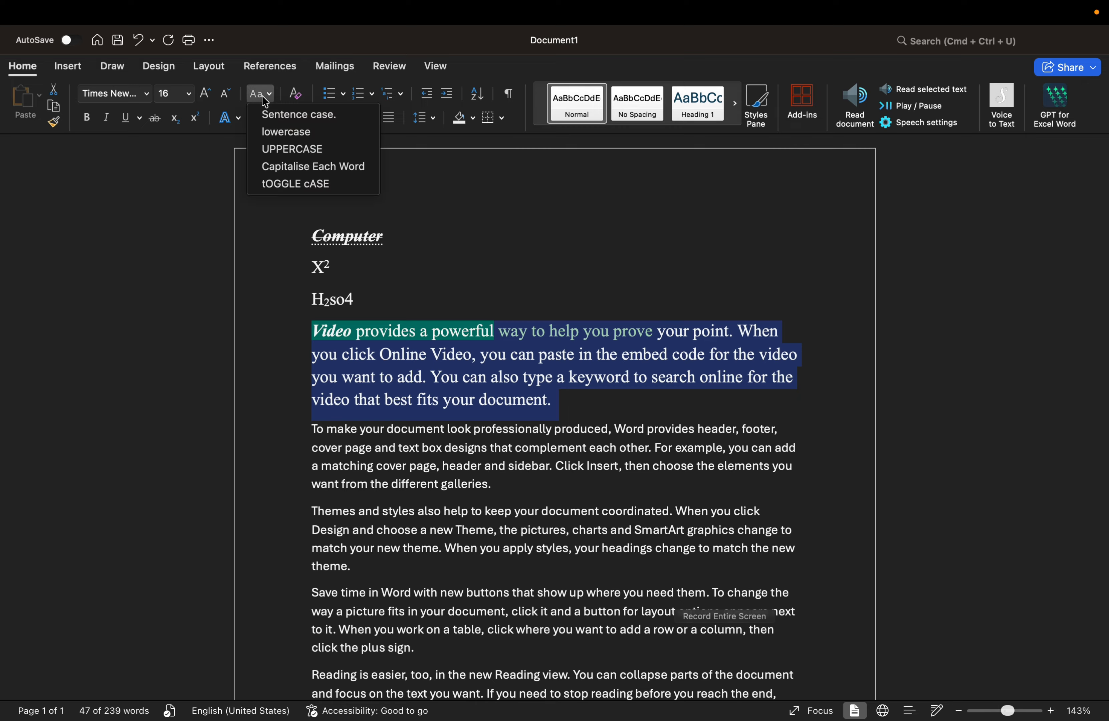
{"action": "left_click", "coordinate": [275, 117]}
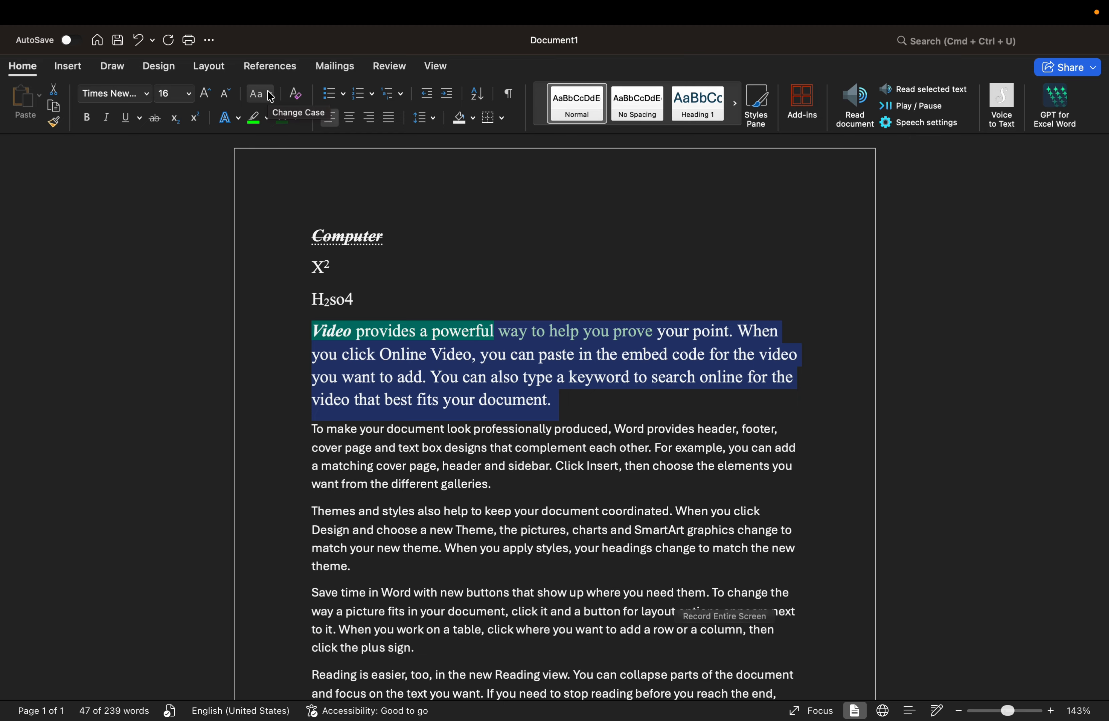
{"action": "left_click", "coordinate": [270, 97]}
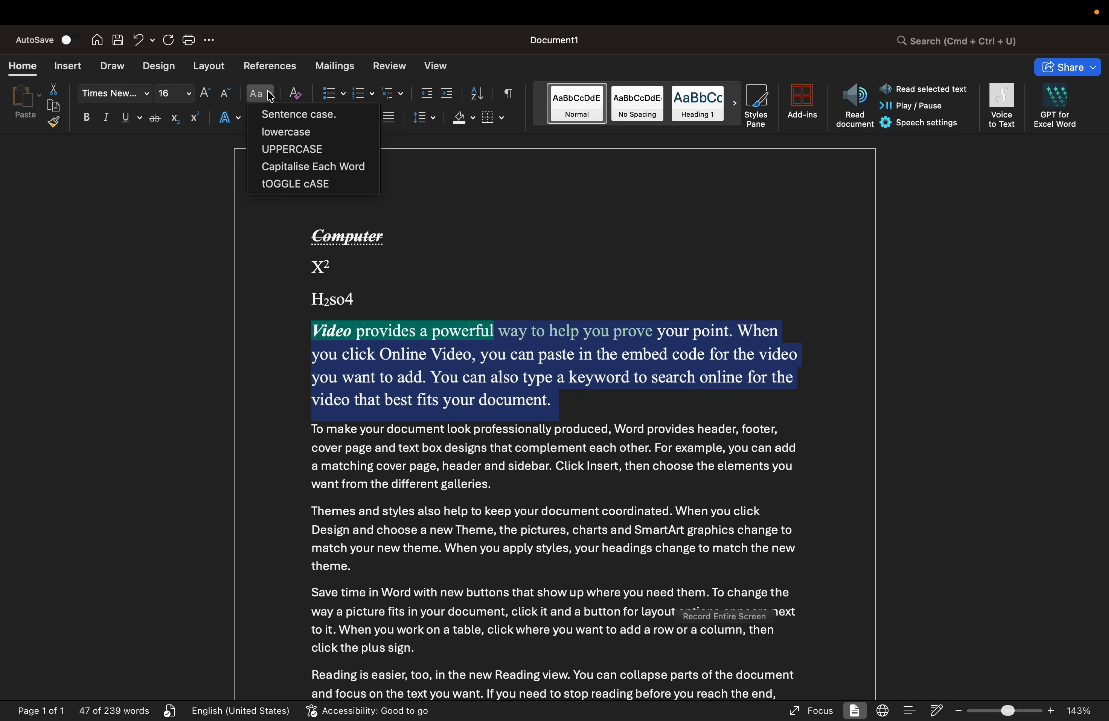
{"action": "left_click", "coordinate": [272, 133]}
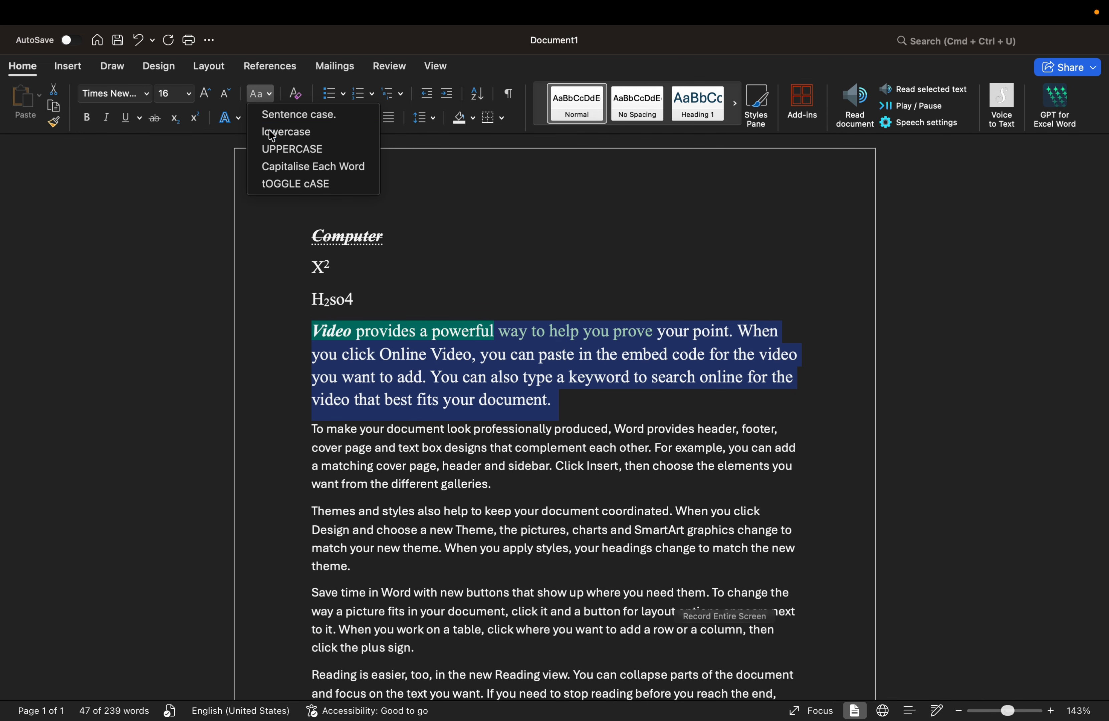
{"action": "left_click", "coordinate": [264, 99]}
{"action": "left_click", "coordinate": [274, 156]}
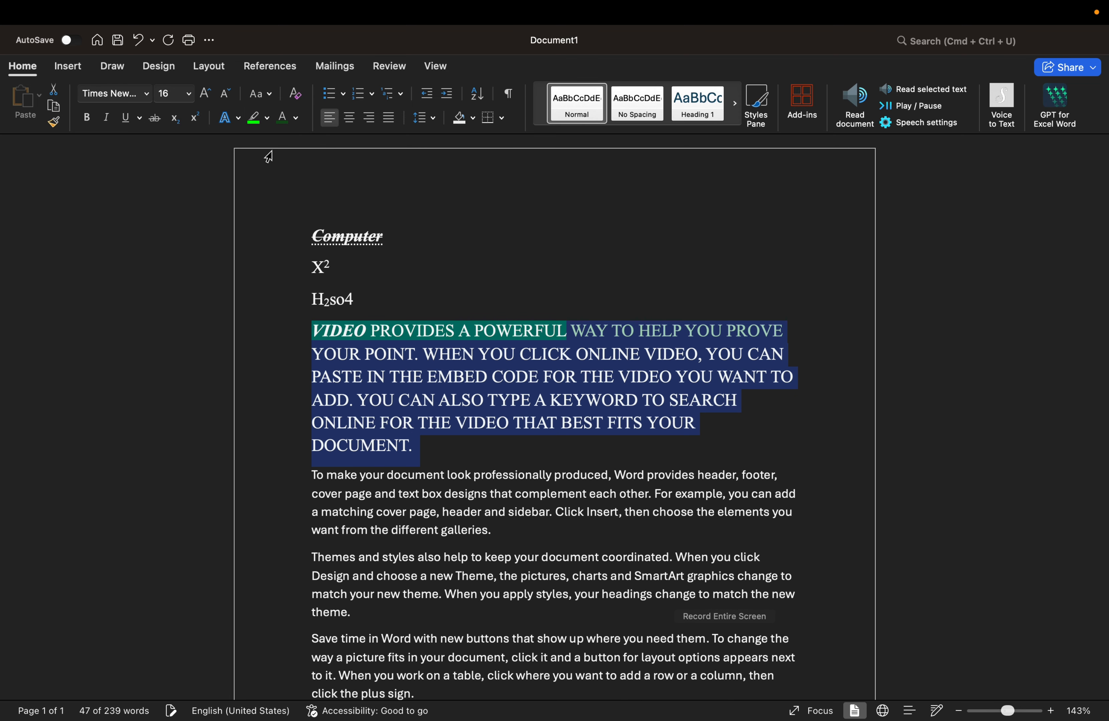
Step: Apply Capitalize Each Word, then tOGGLE cASE, then Sentence case to the Video paragraph
{"action": "left_click", "coordinate": [264, 98]}
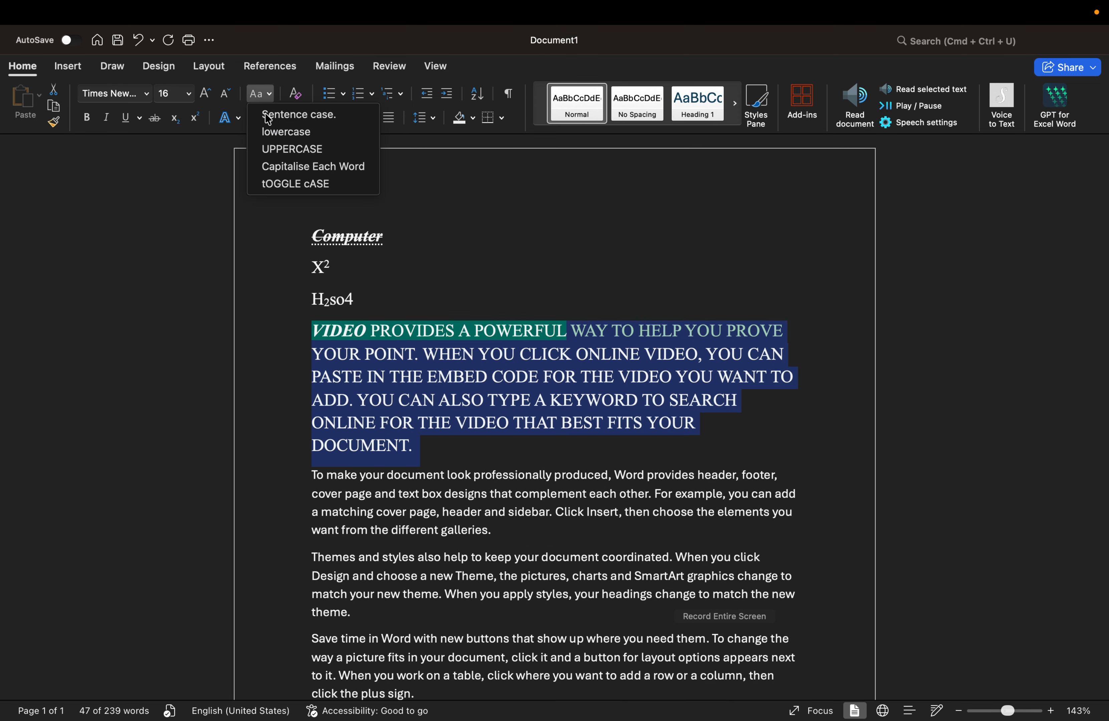
{"action": "left_click", "coordinate": [274, 164]}
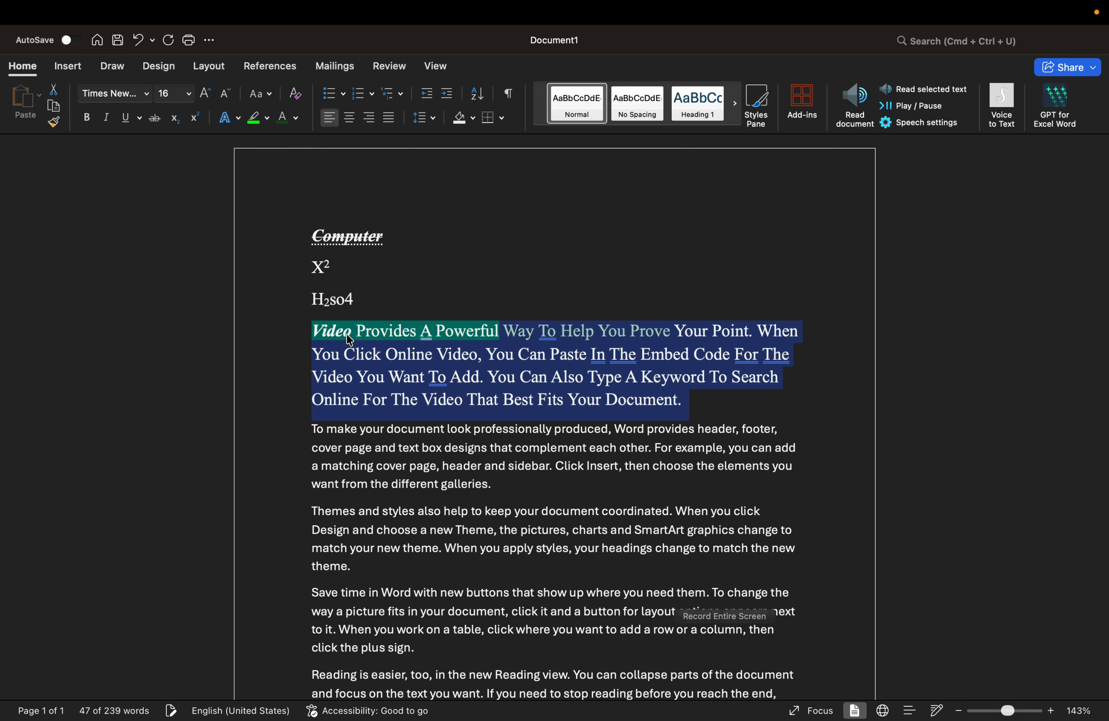
{"action": "left_click", "coordinate": [272, 93]}
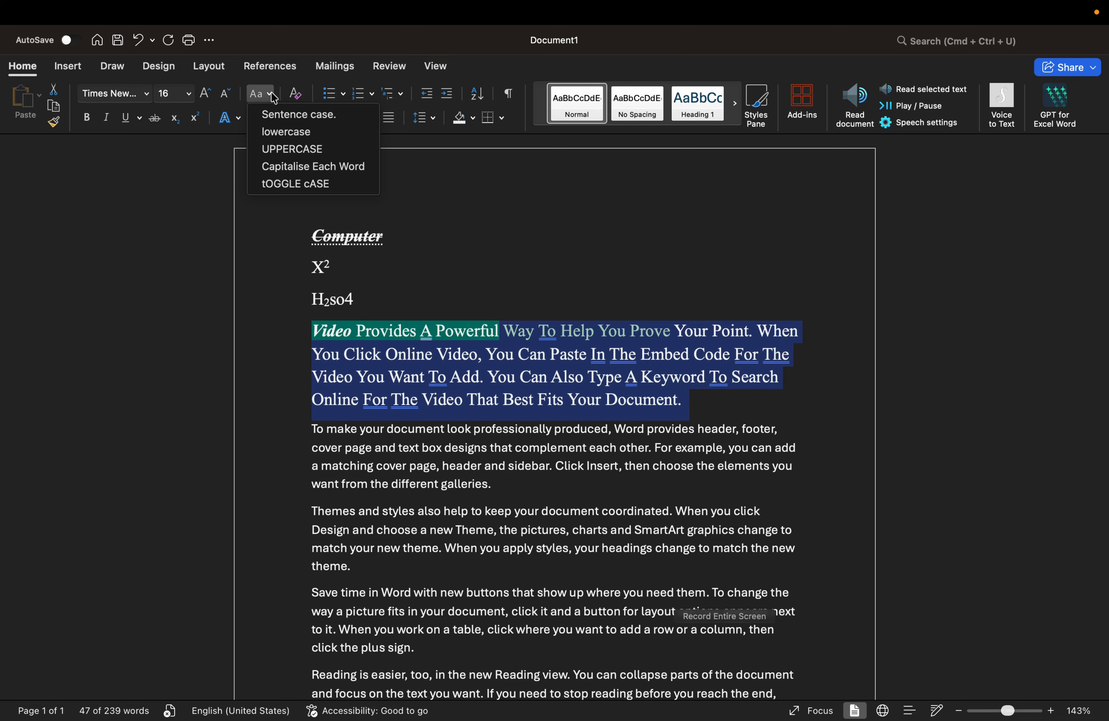
{"action": "left_click", "coordinate": [280, 184]}
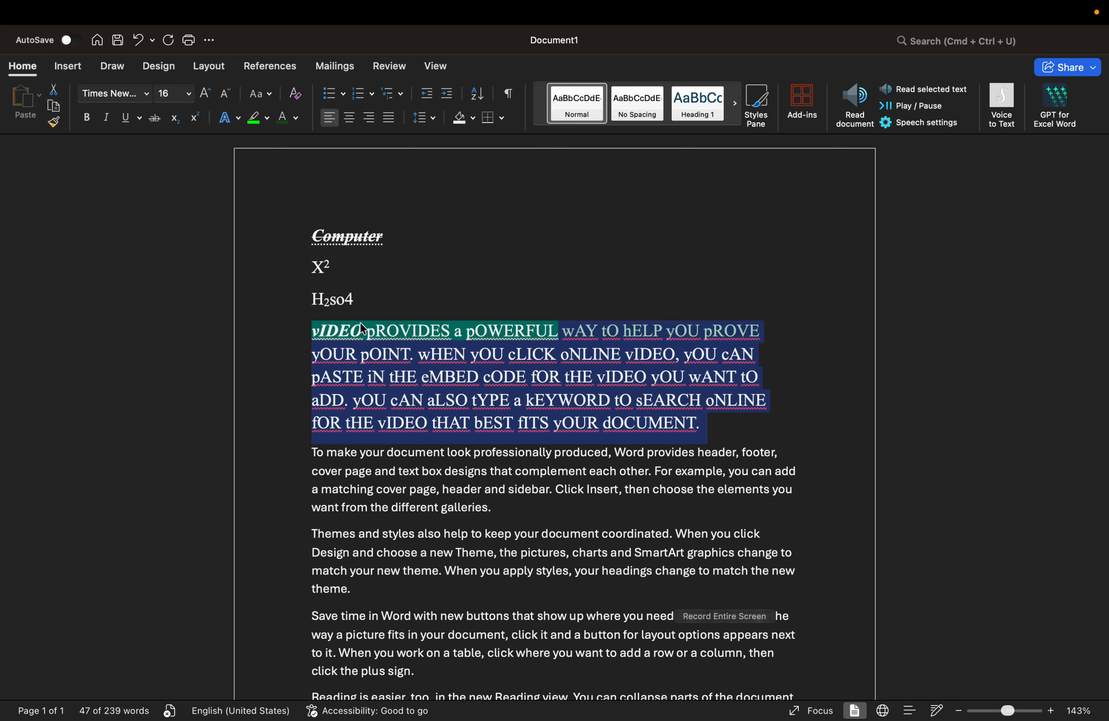
{"action": "left_click", "coordinate": [273, 94]}
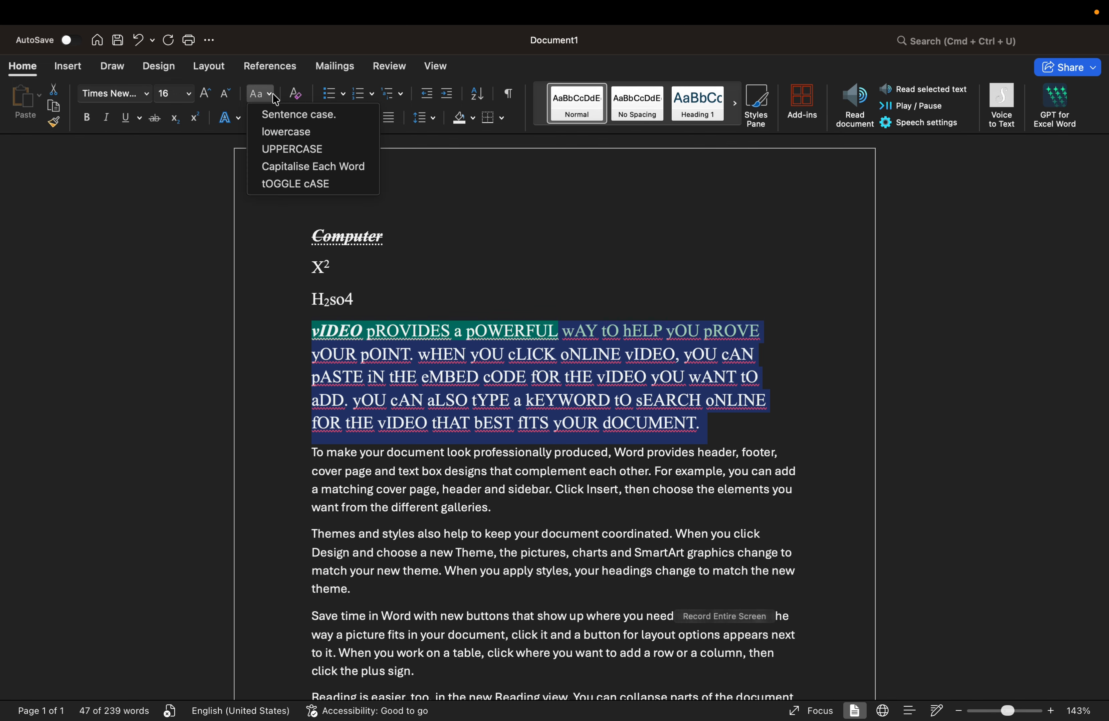
{"action": "left_click", "coordinate": [283, 120]}
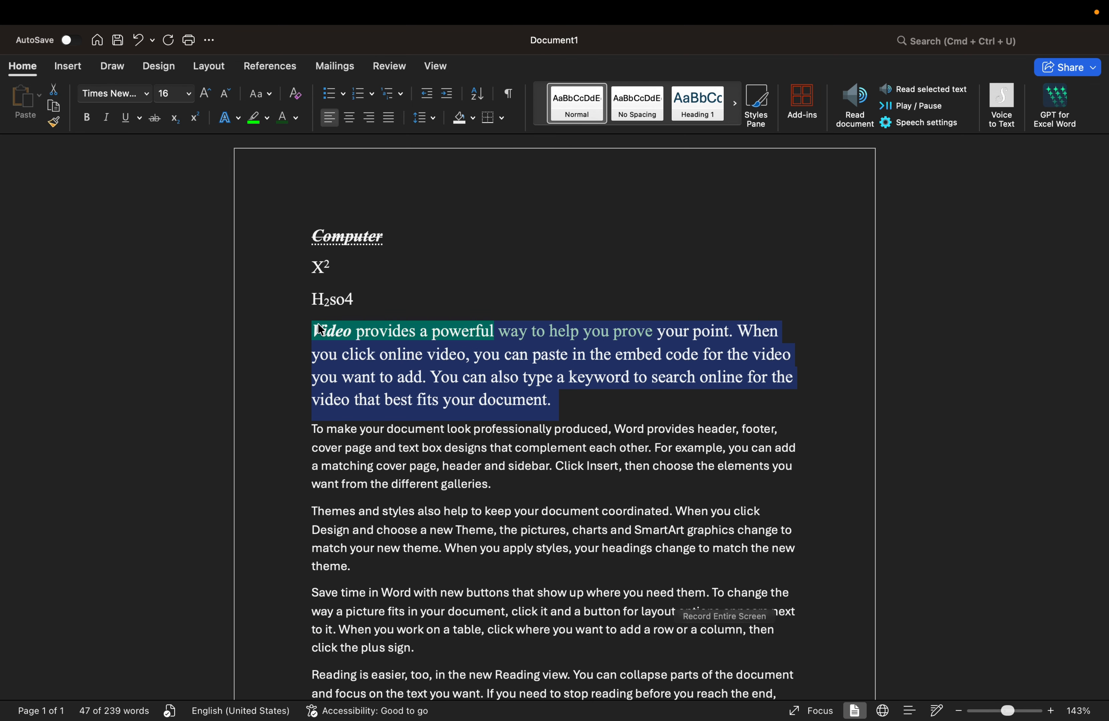
{"action": "mouse_move", "coordinate": [328, 317]}
{"action": "key", "text": "super+shift+5"}
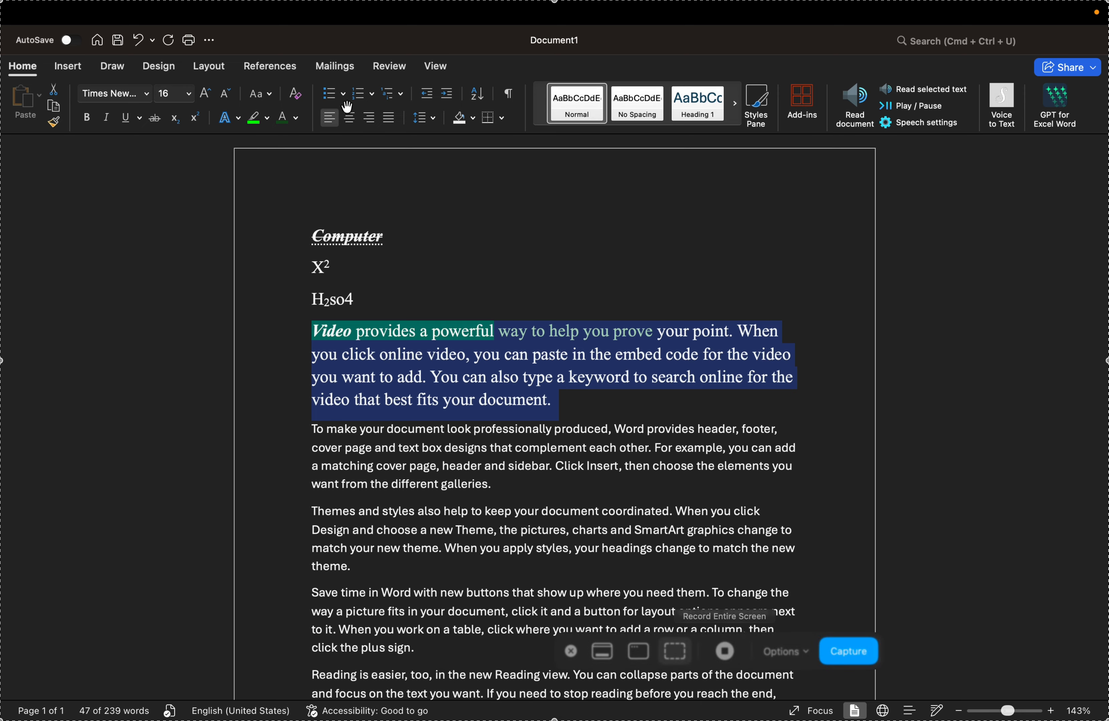